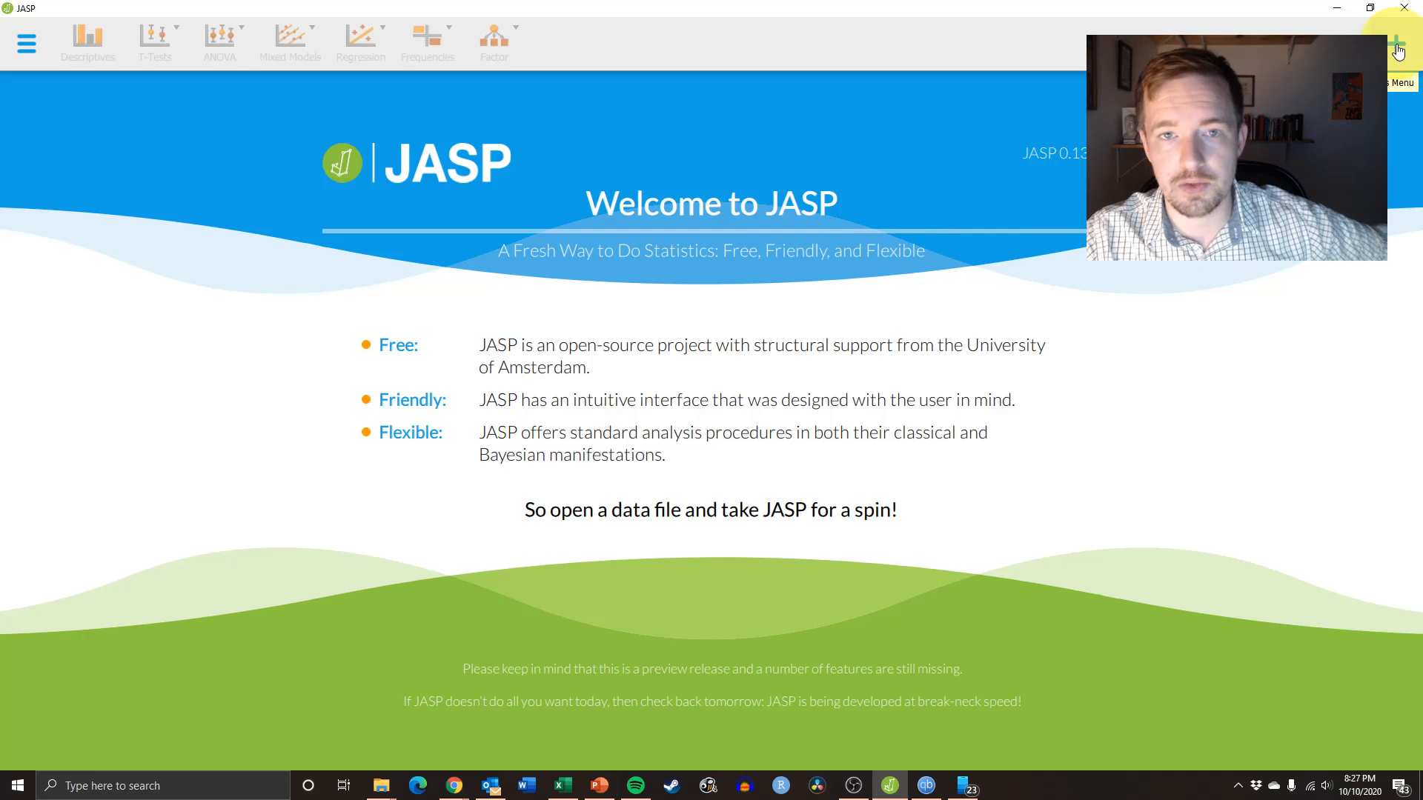
Enable the Distributions module among the available analysis modules.
click(1398, 49)
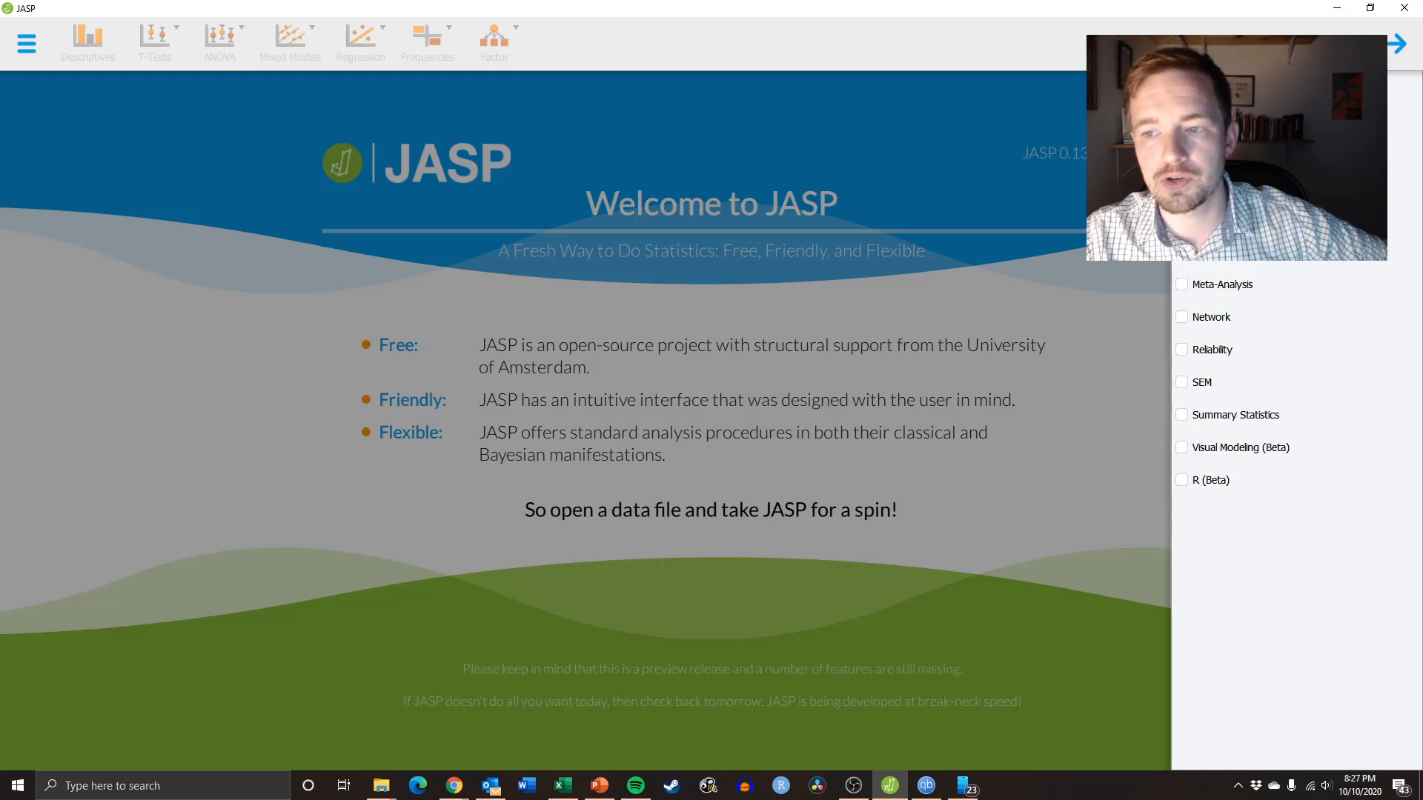
click(1182, 154)
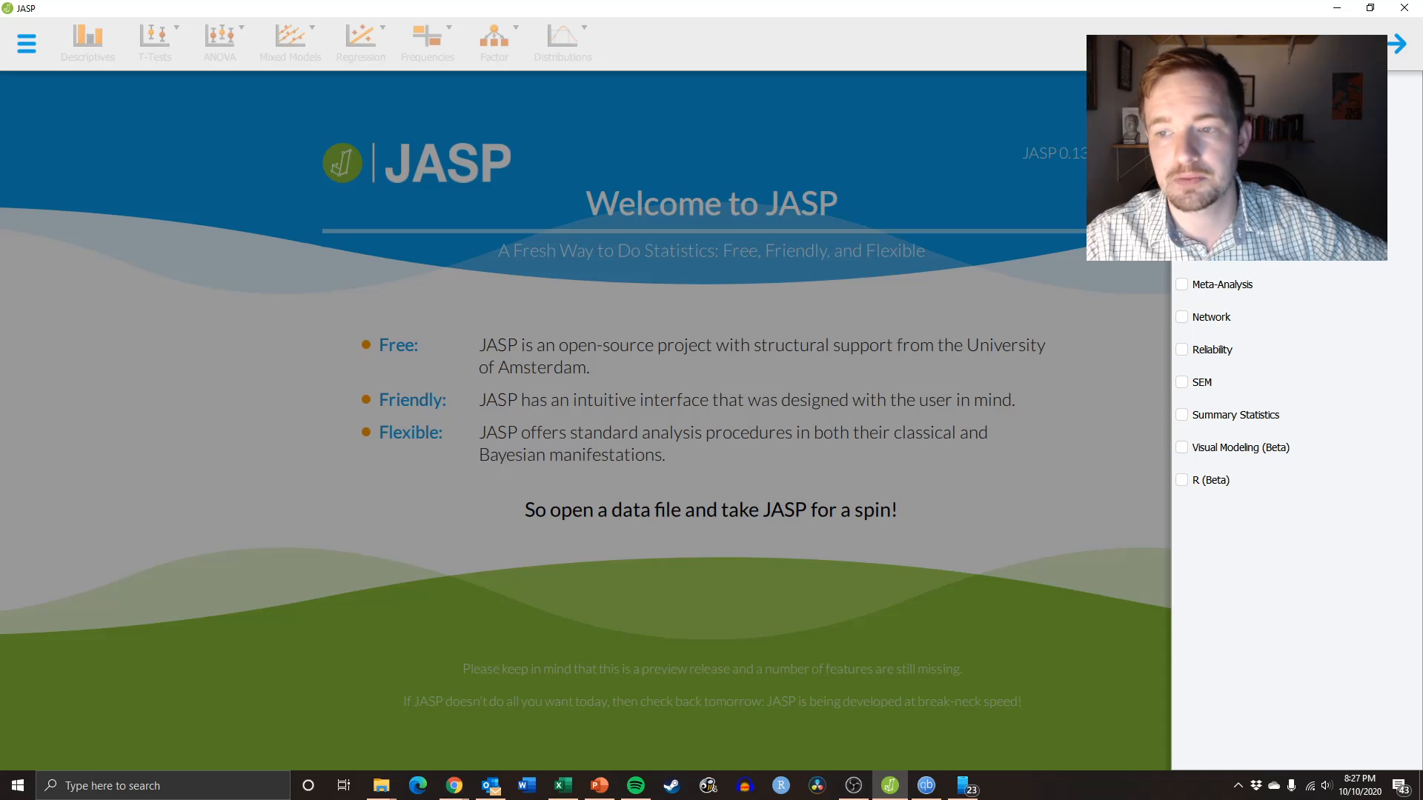
click(701, 176)
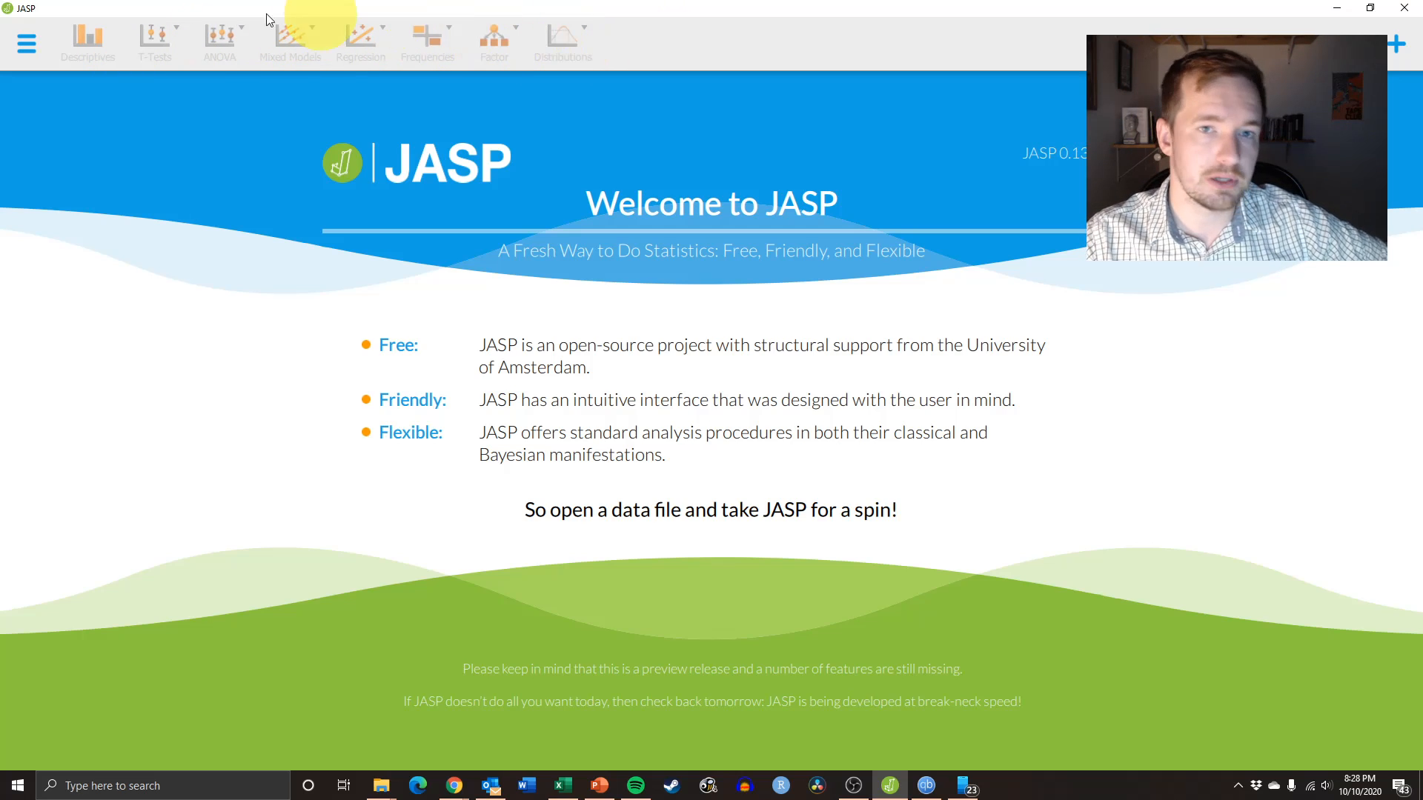
Open the ch5 example dataset from the recent files.
click(27, 43)
click(28, 87)
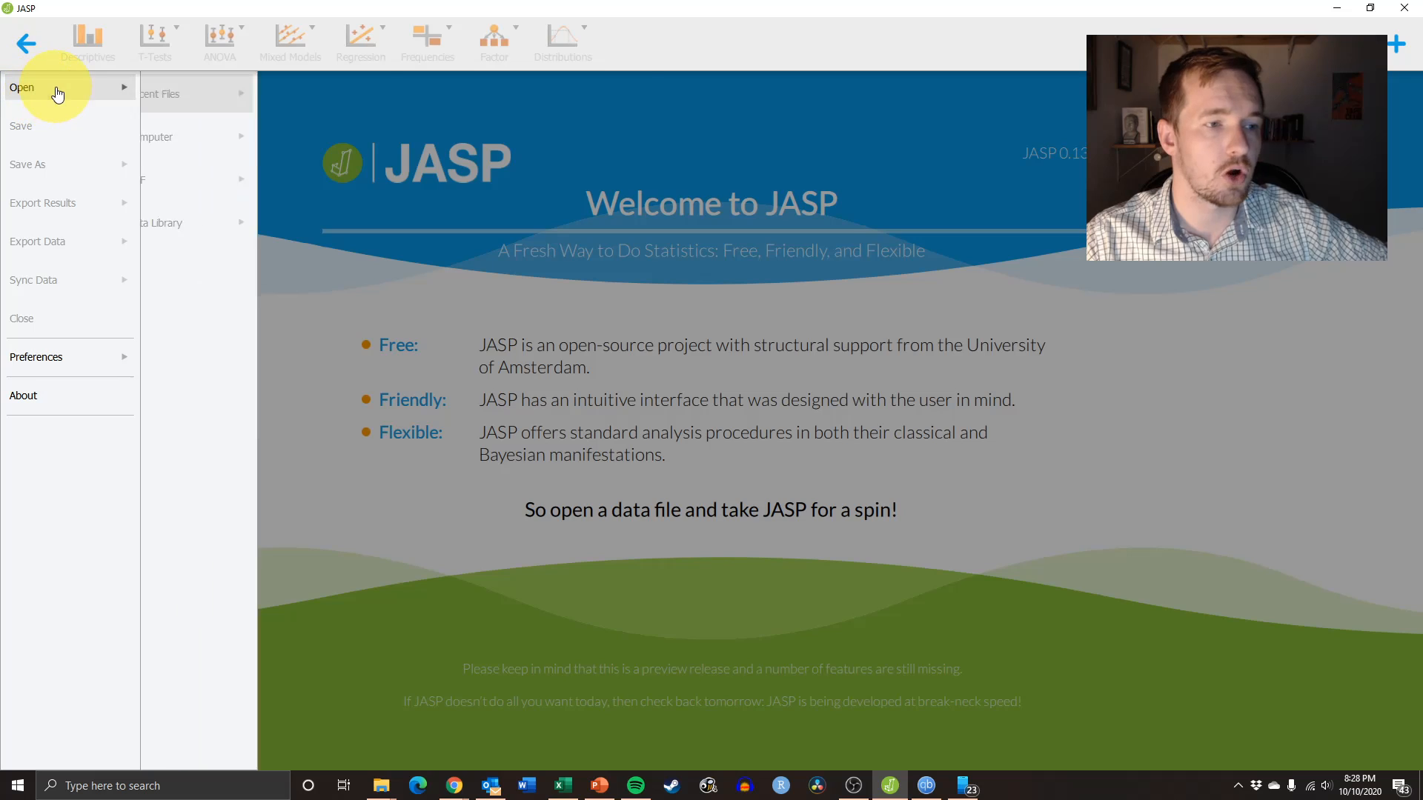
click(343, 136)
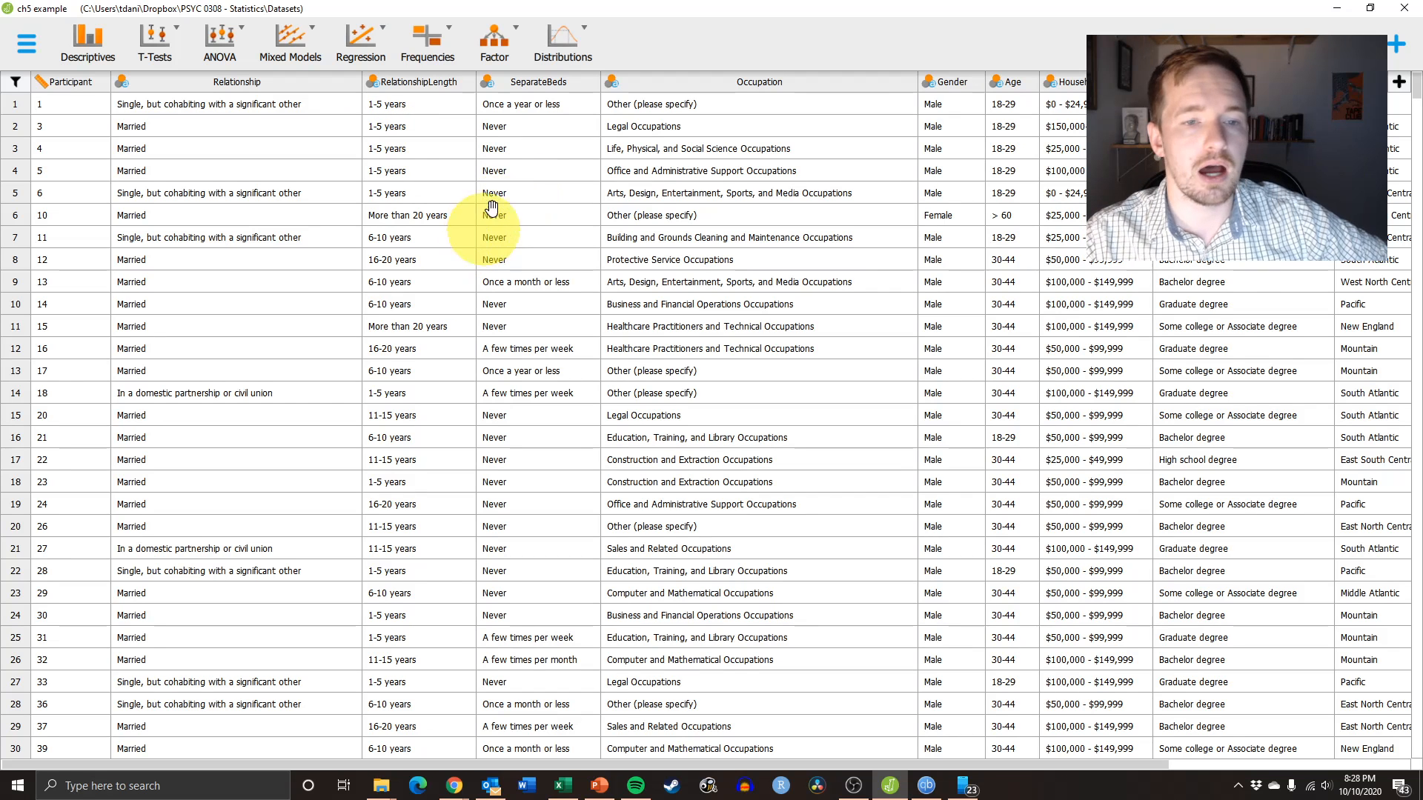
mouse_move(759, 761)
mouse_down()
mouse_move(1191, 756)
mouse_move(731, 763)
mouse_up()
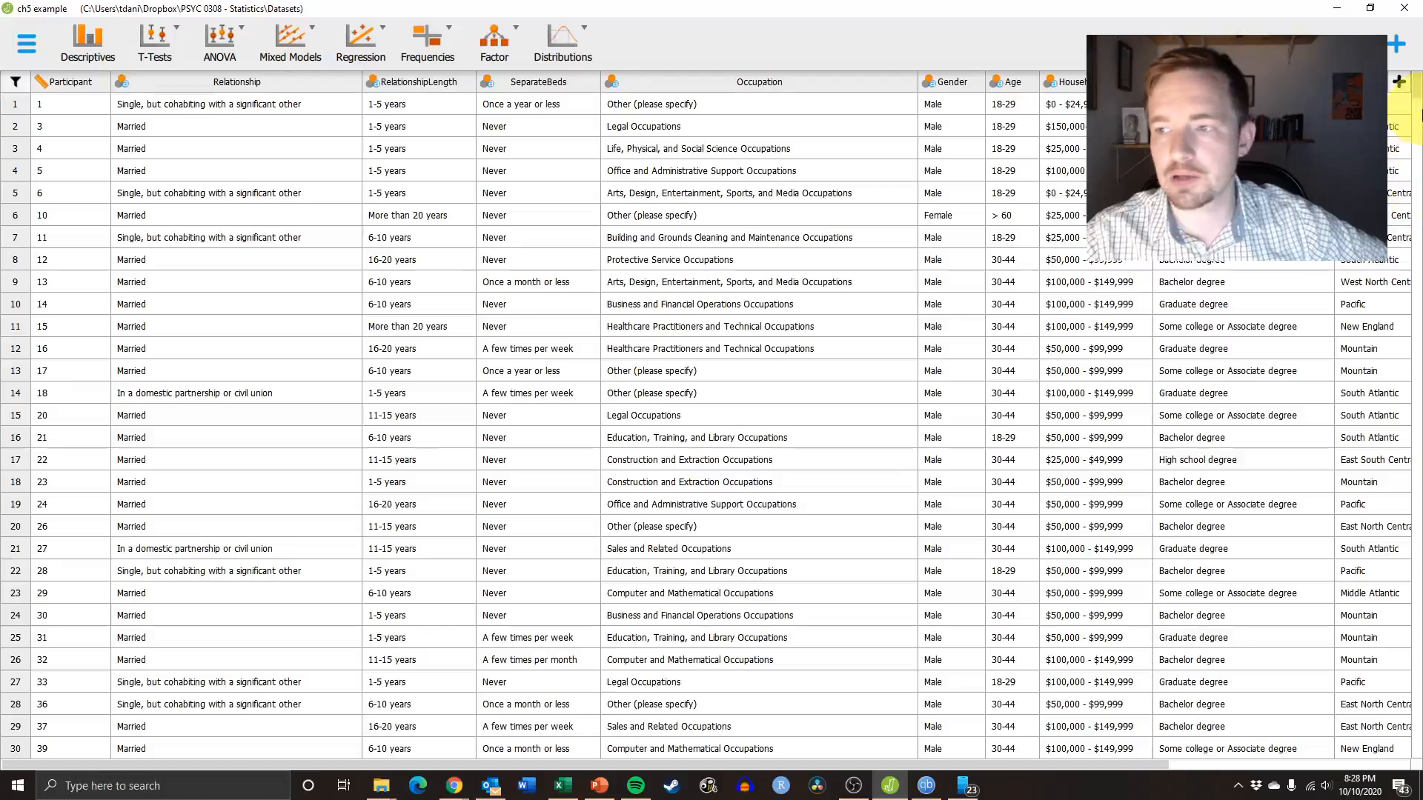
mouse_move(1417, 87)
mouse_down()
mouse_move(1417, 761)
mouse_move(1415, 87)
mouse_up()
drag(877, 763, 714, 756)
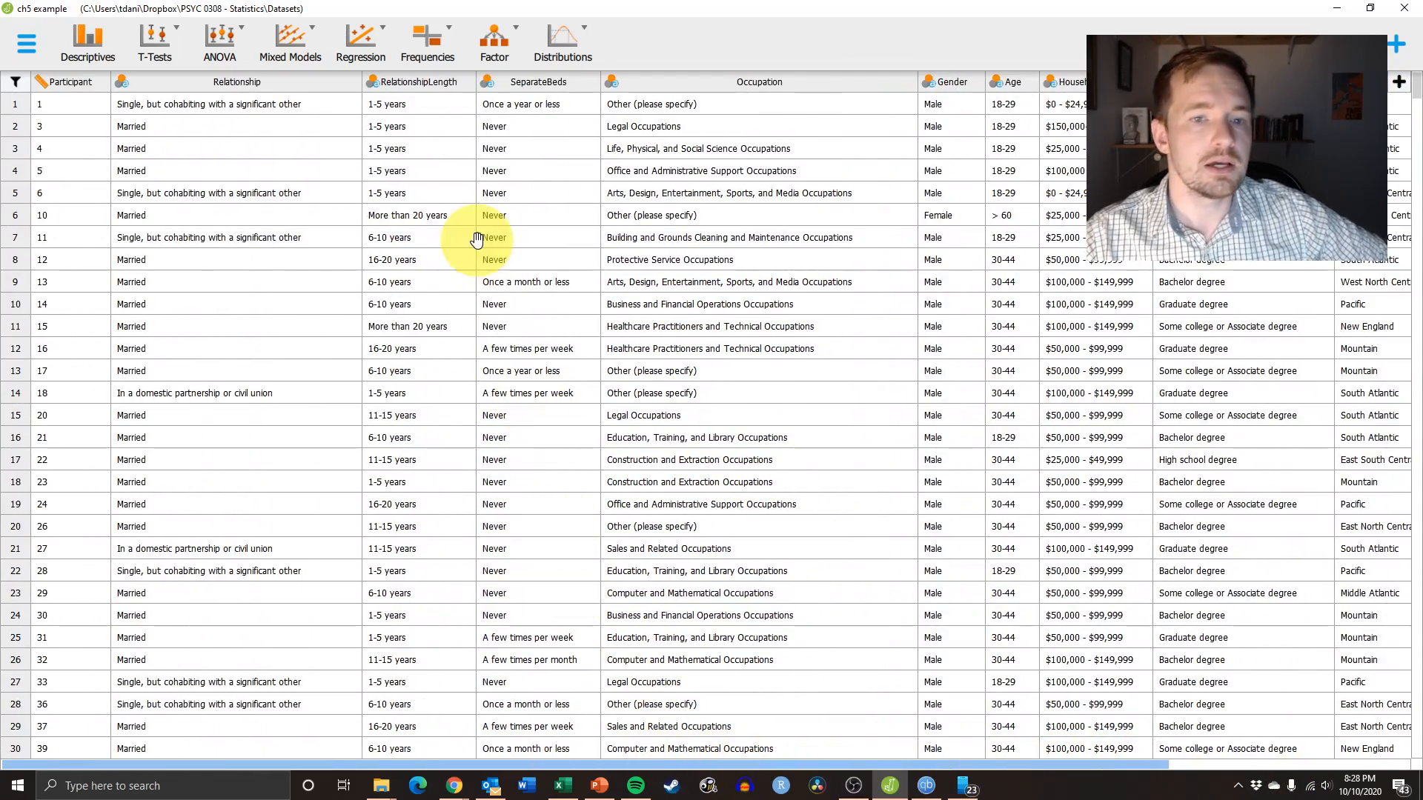
Create a Normal distribution analysis and keep its Show Distribution settings expanded.
click(563, 41)
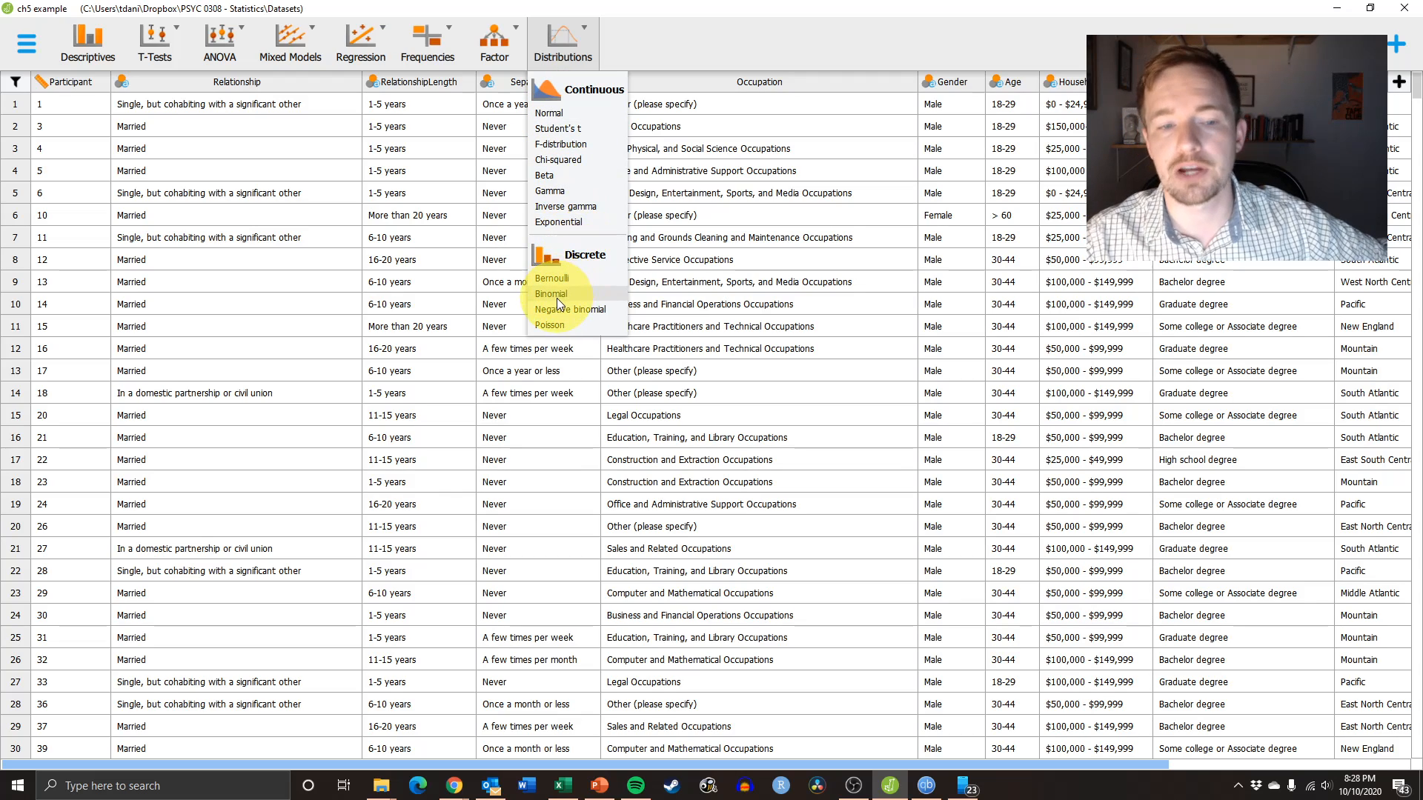
click(573, 113)
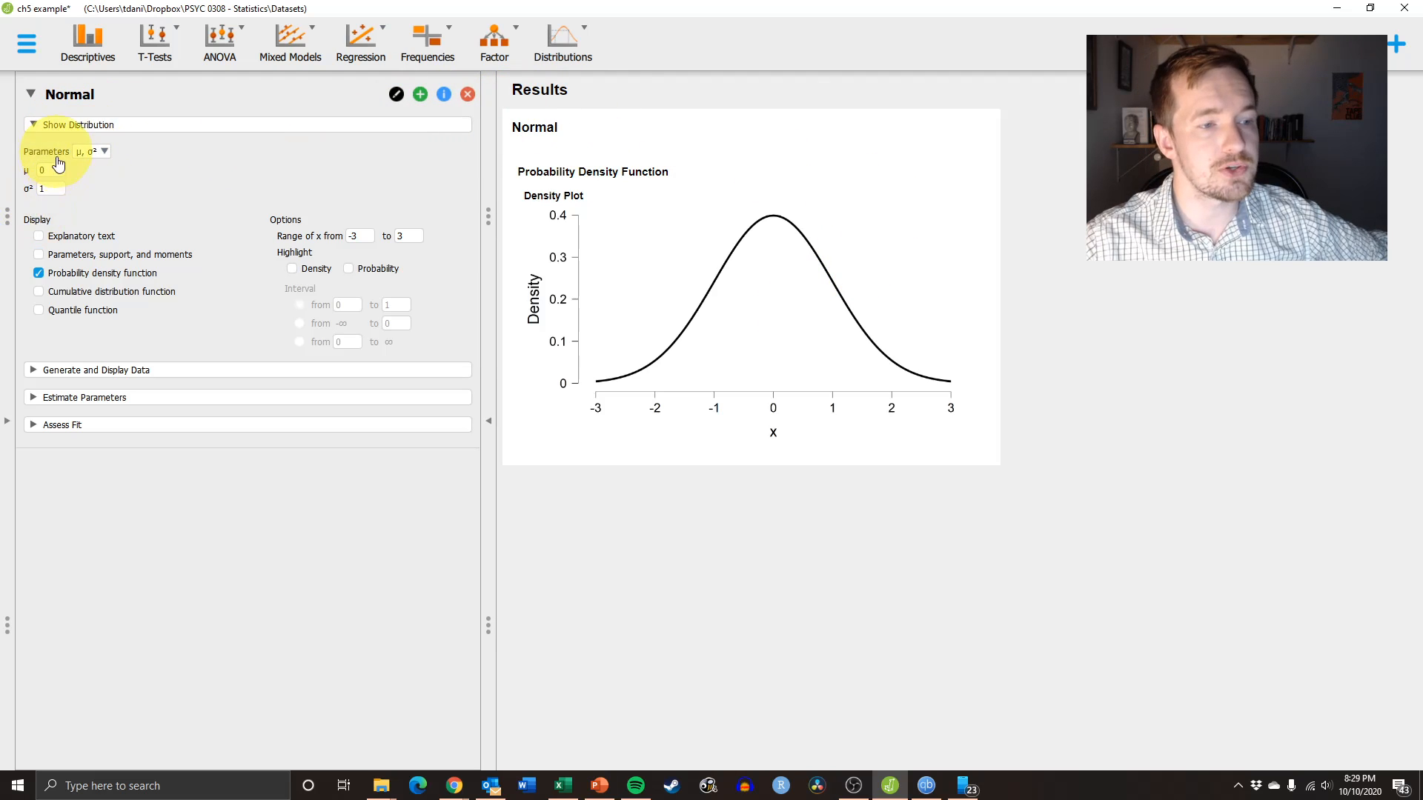
click(61, 124)
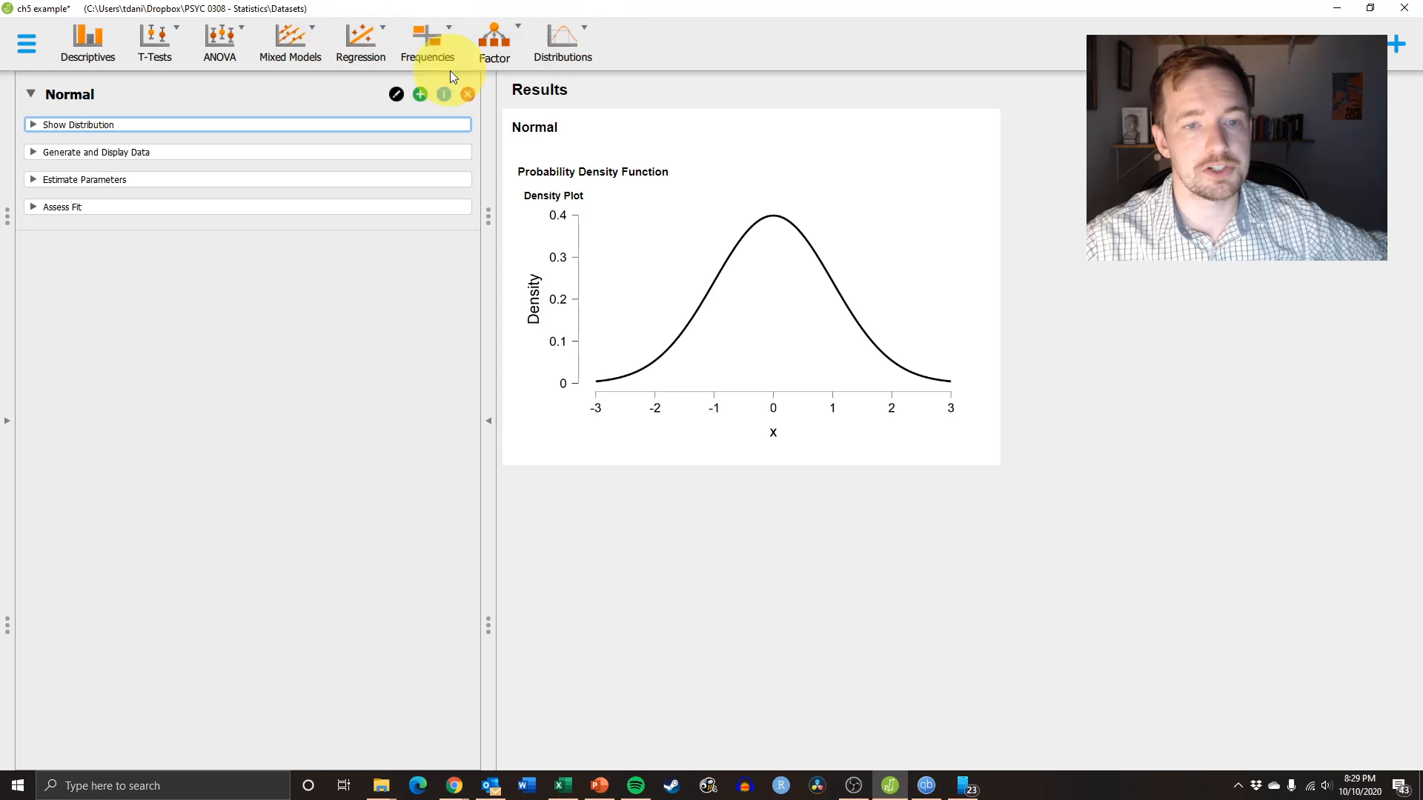
click(53, 127)
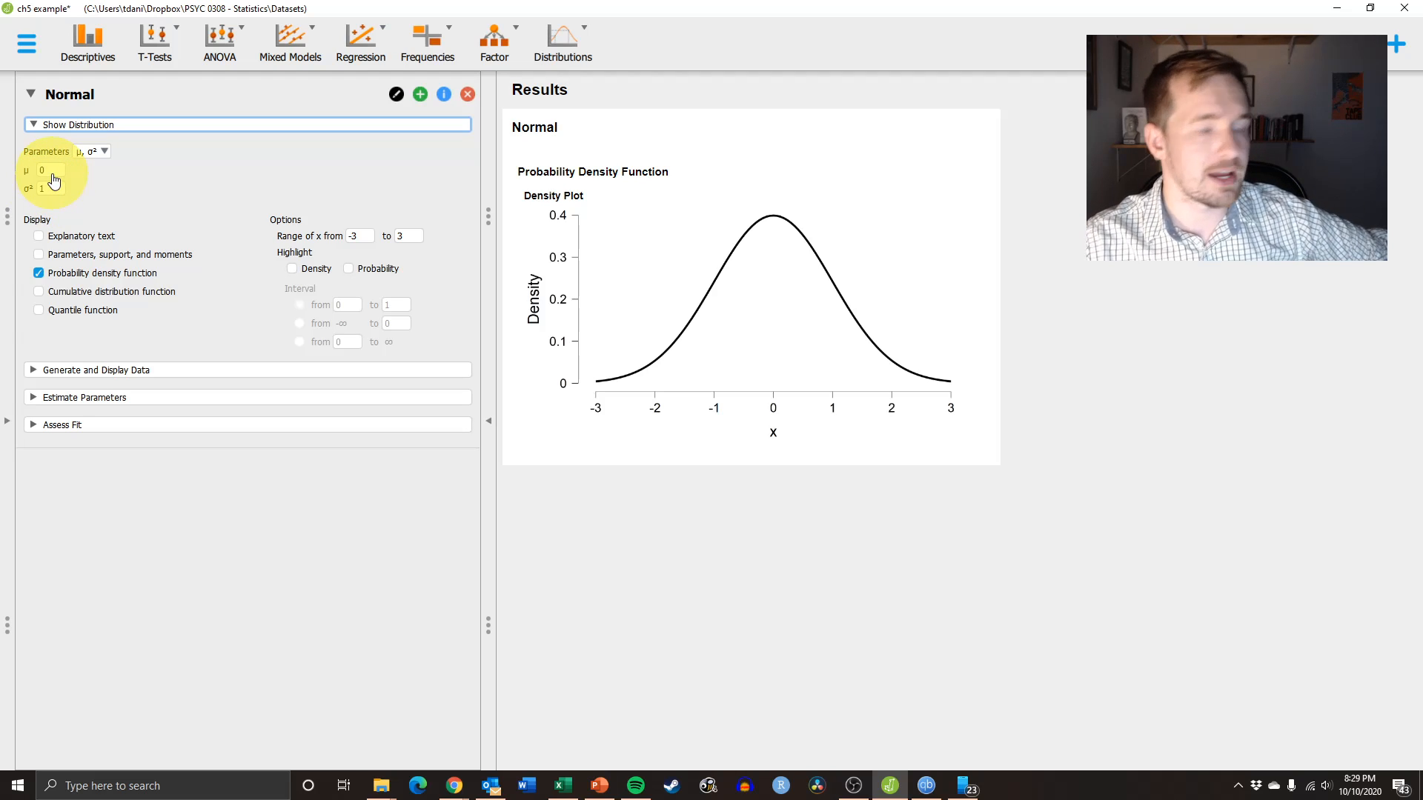
Set the normal distribution's mean to 100 and its variance to 15.
click(62, 171)
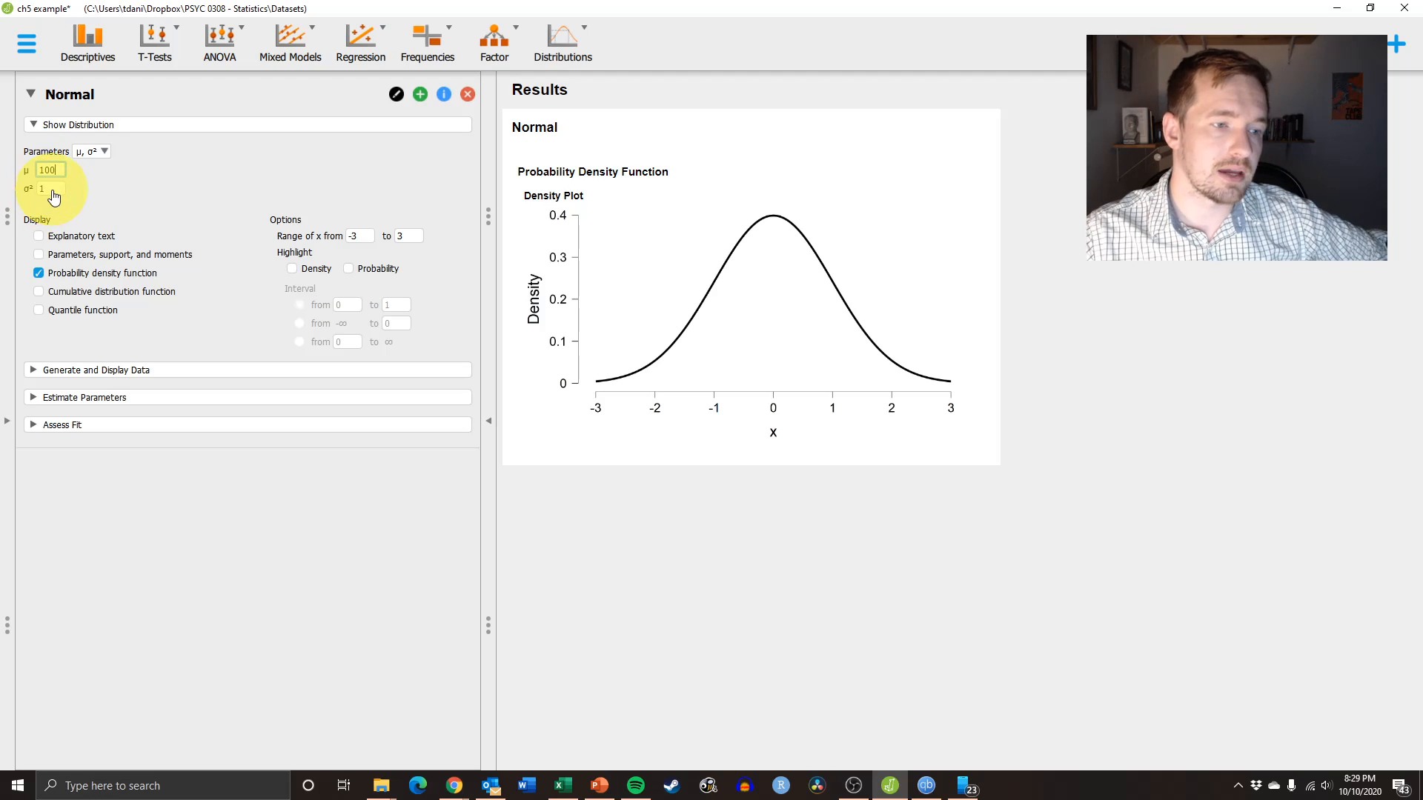
click(37, 192)
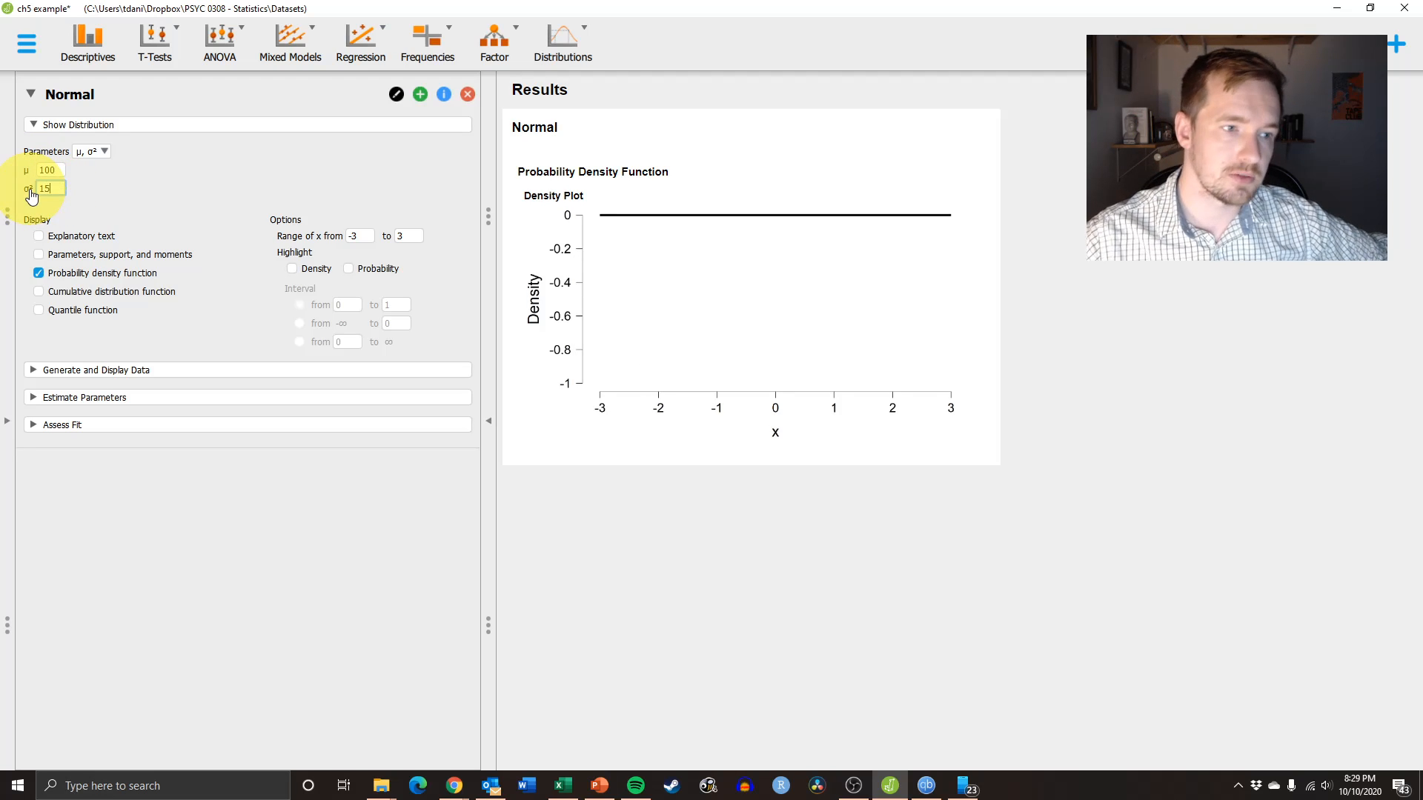
click(108, 194)
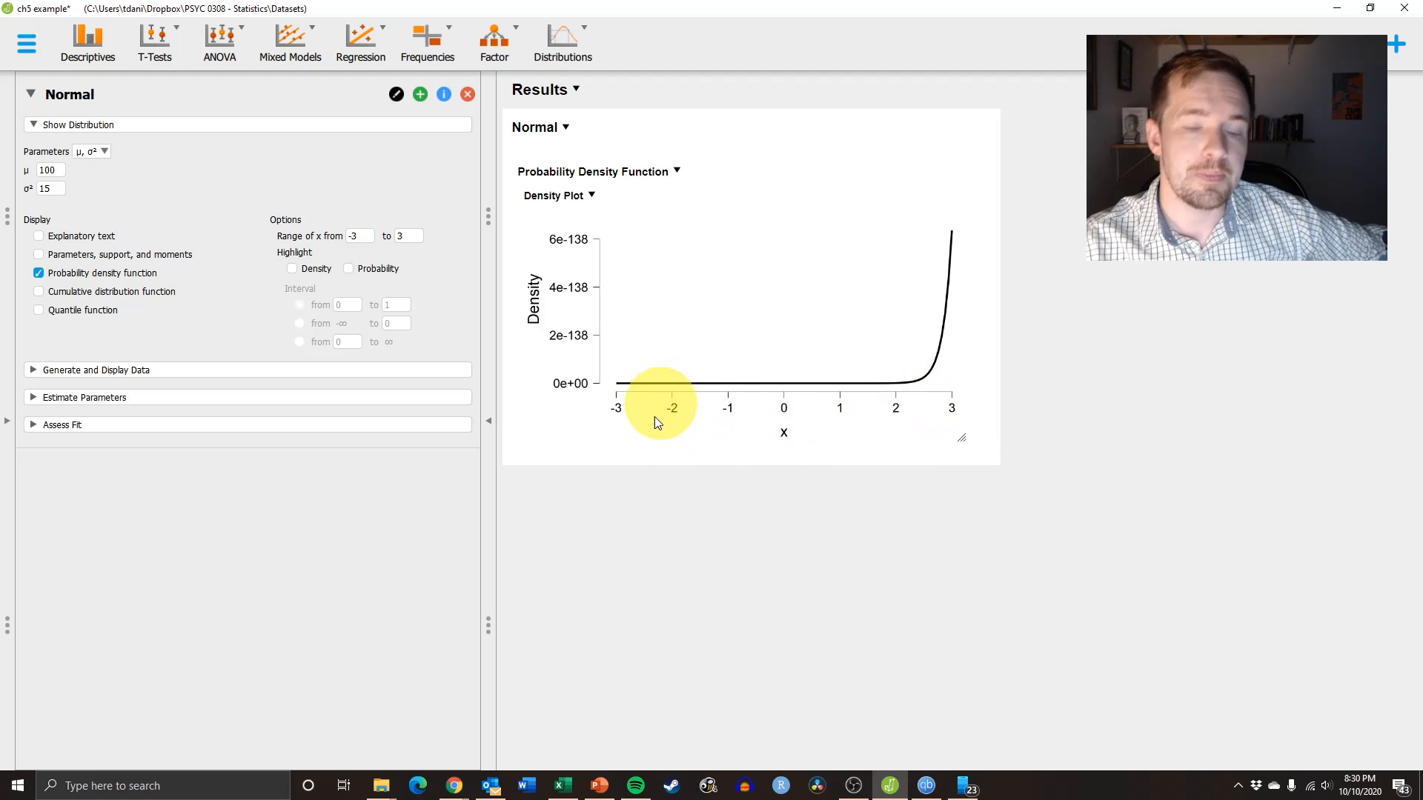
Set the plotted range of x from 70 to 130 and the distribution's variance to 225.
click(410, 241)
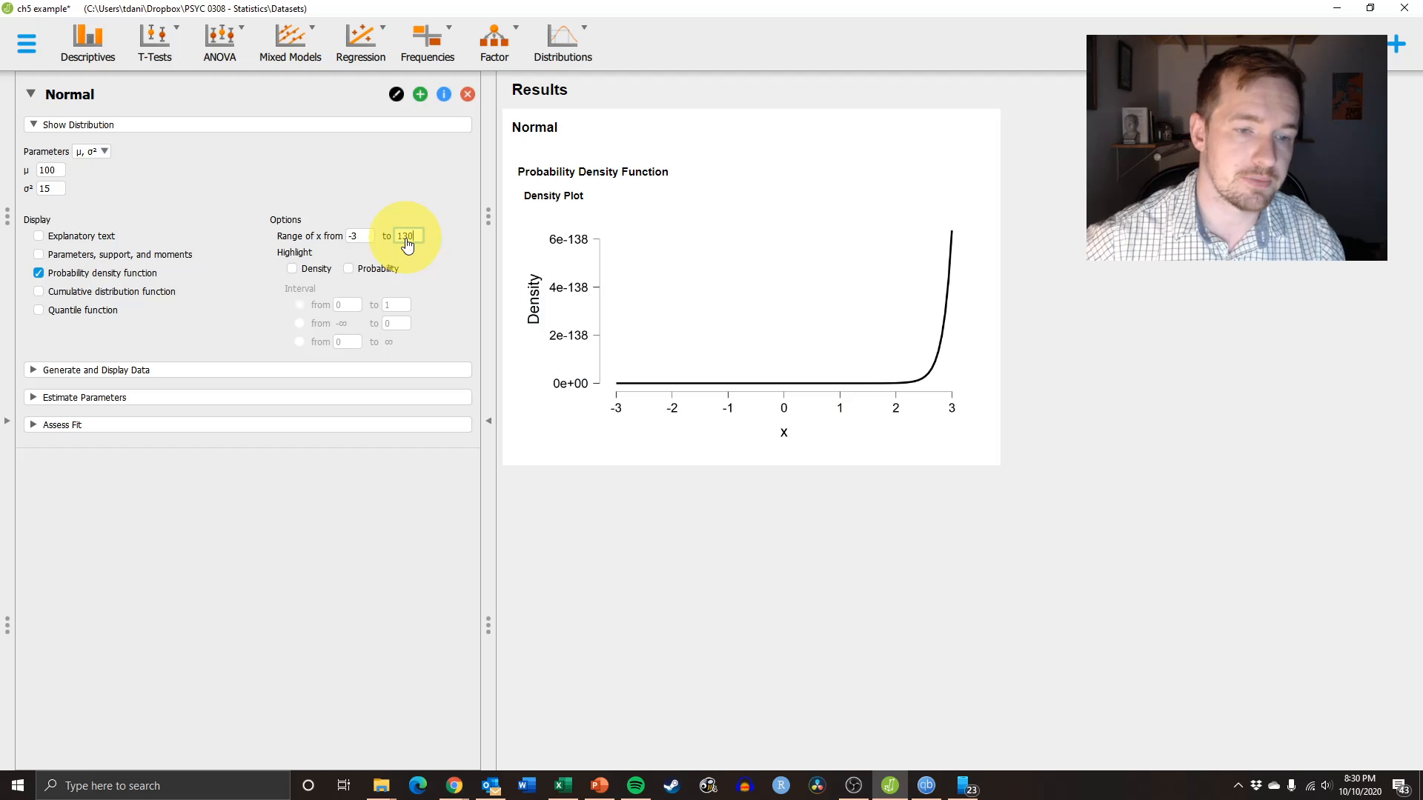
click(355, 237)
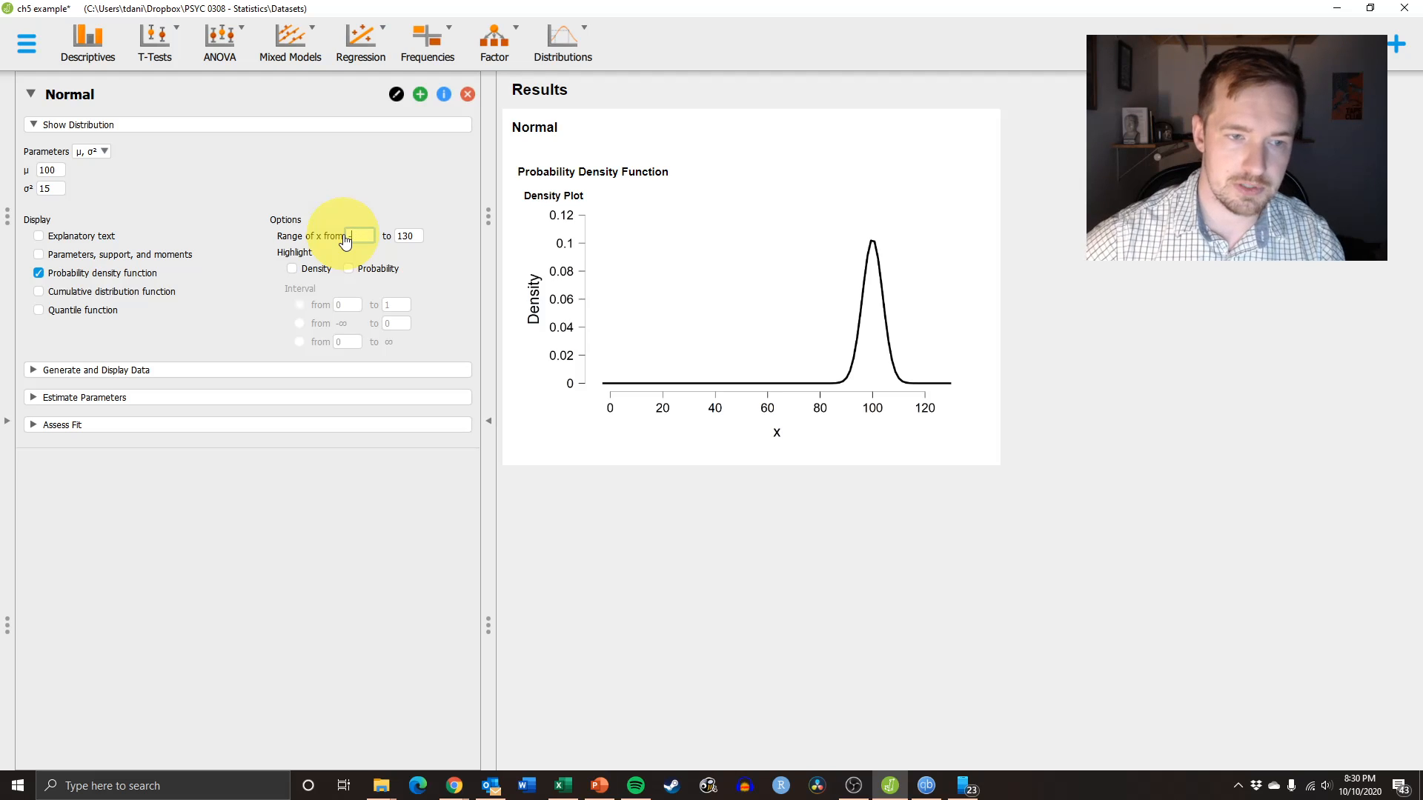
click(336, 204)
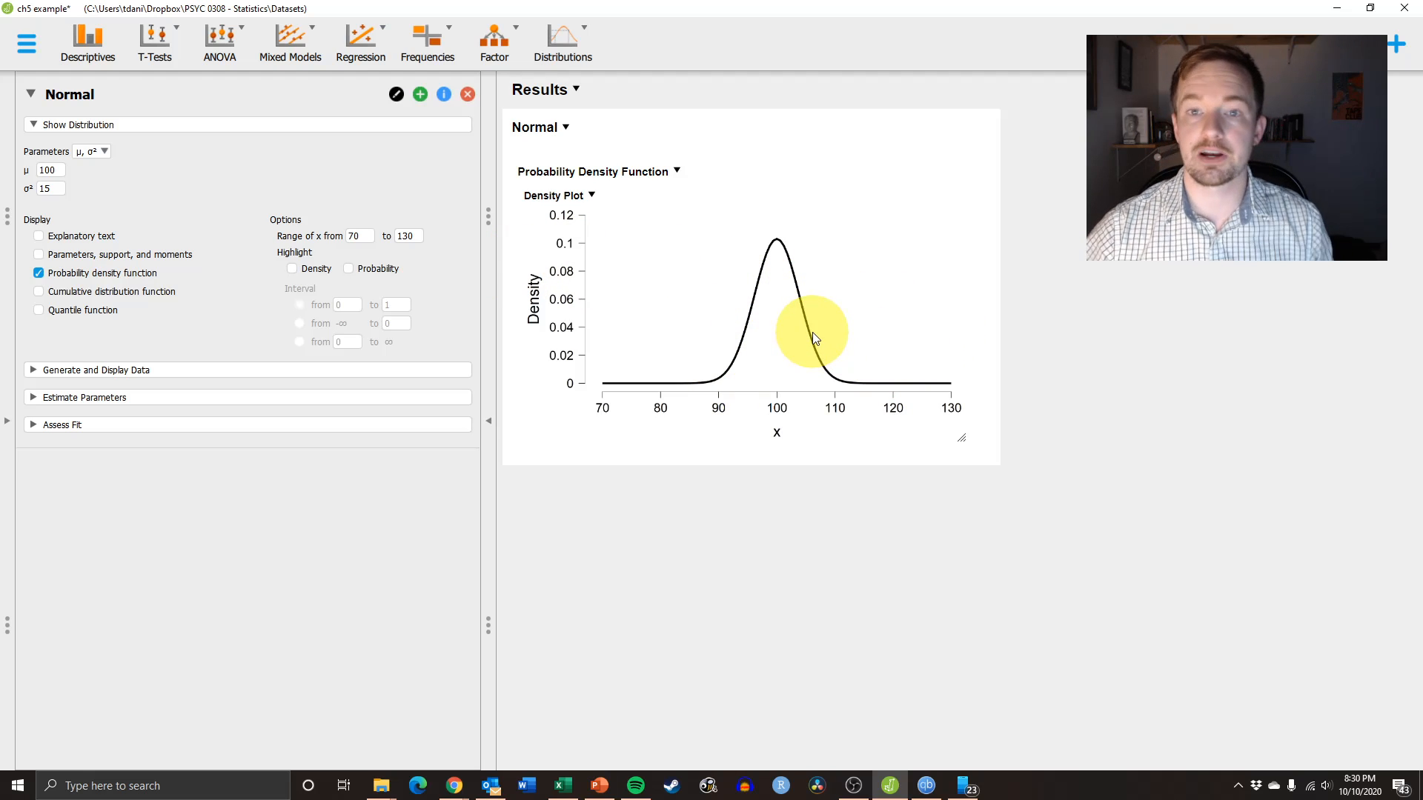
double_click(44, 189)
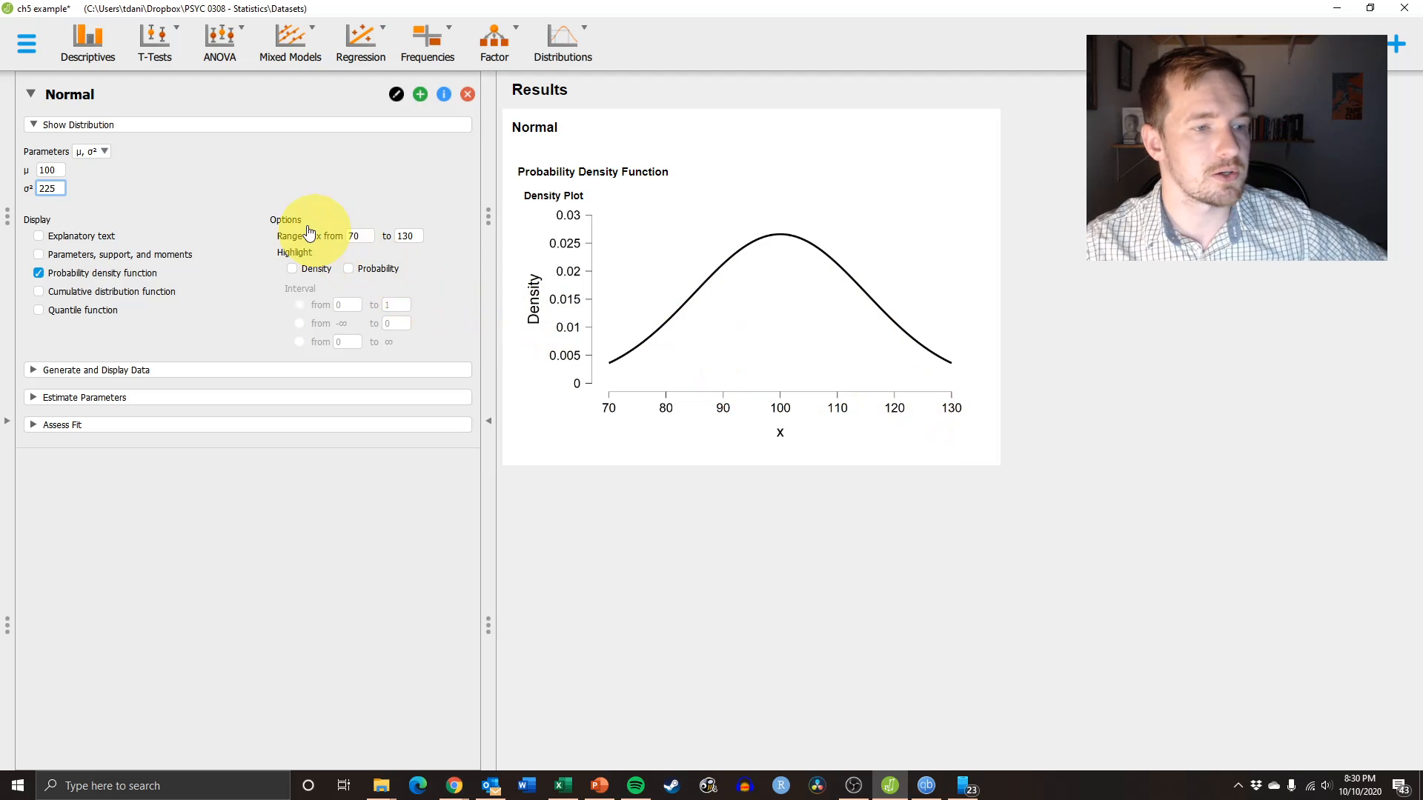
click(352, 238)
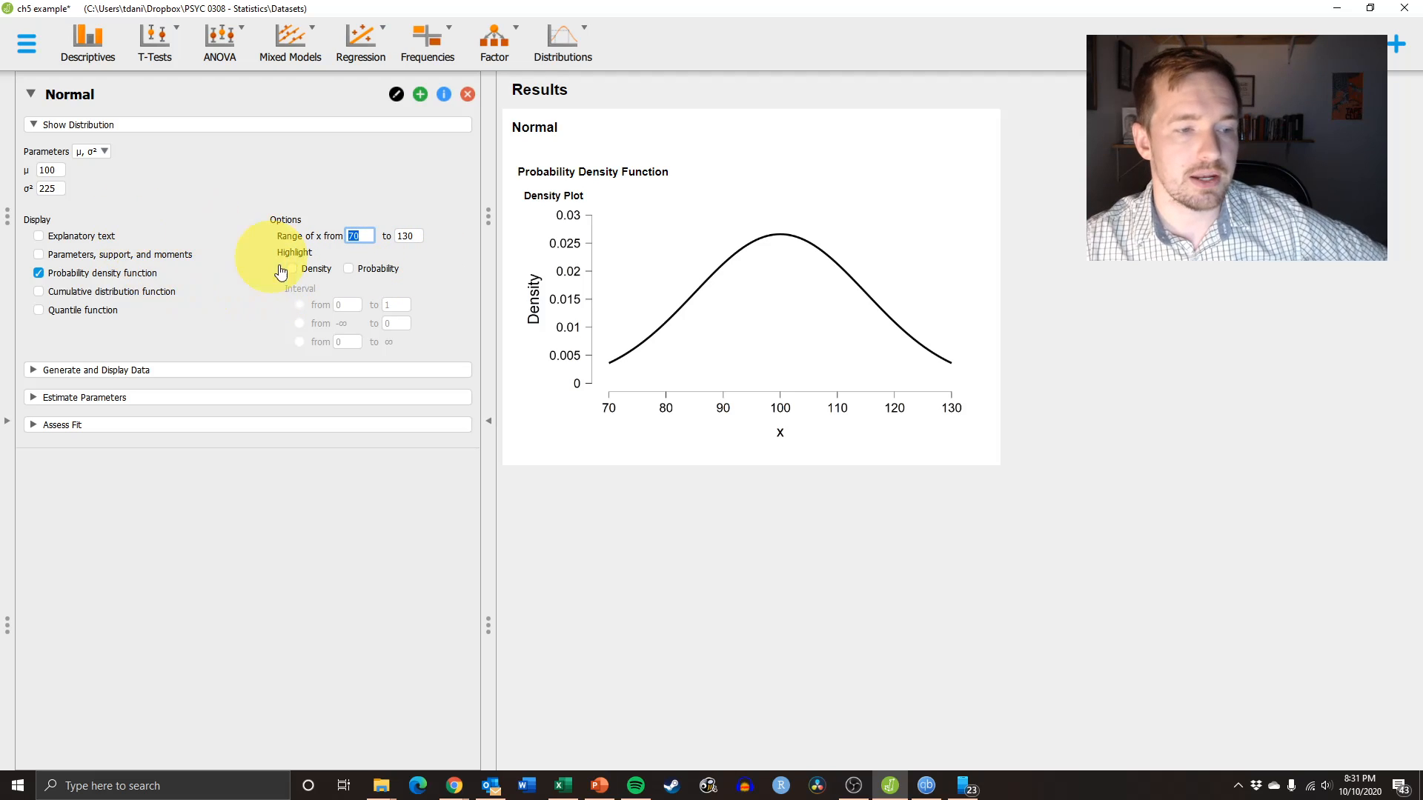
Highlight the probability under the density curve for the interval from 100 to 115.
click(348, 268)
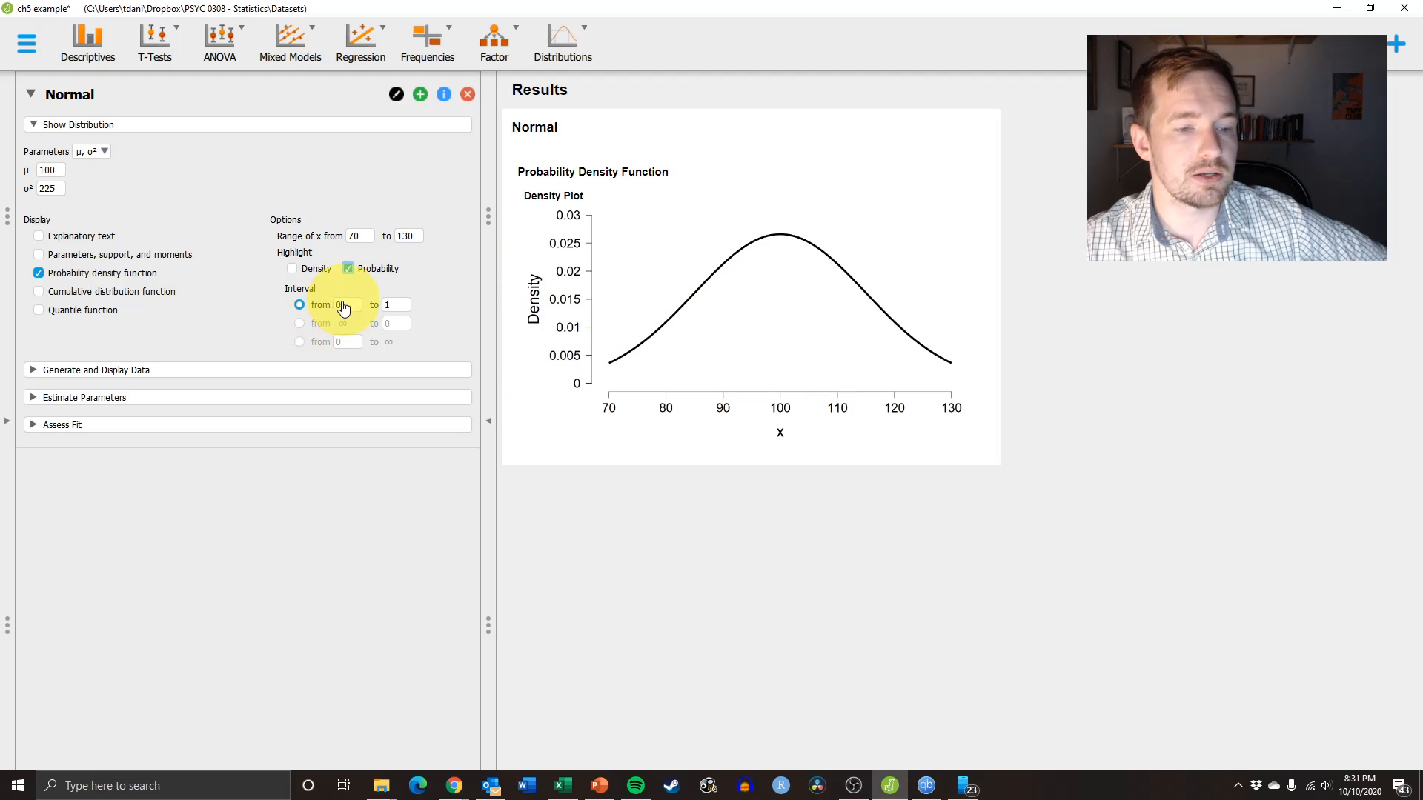
click(404, 307)
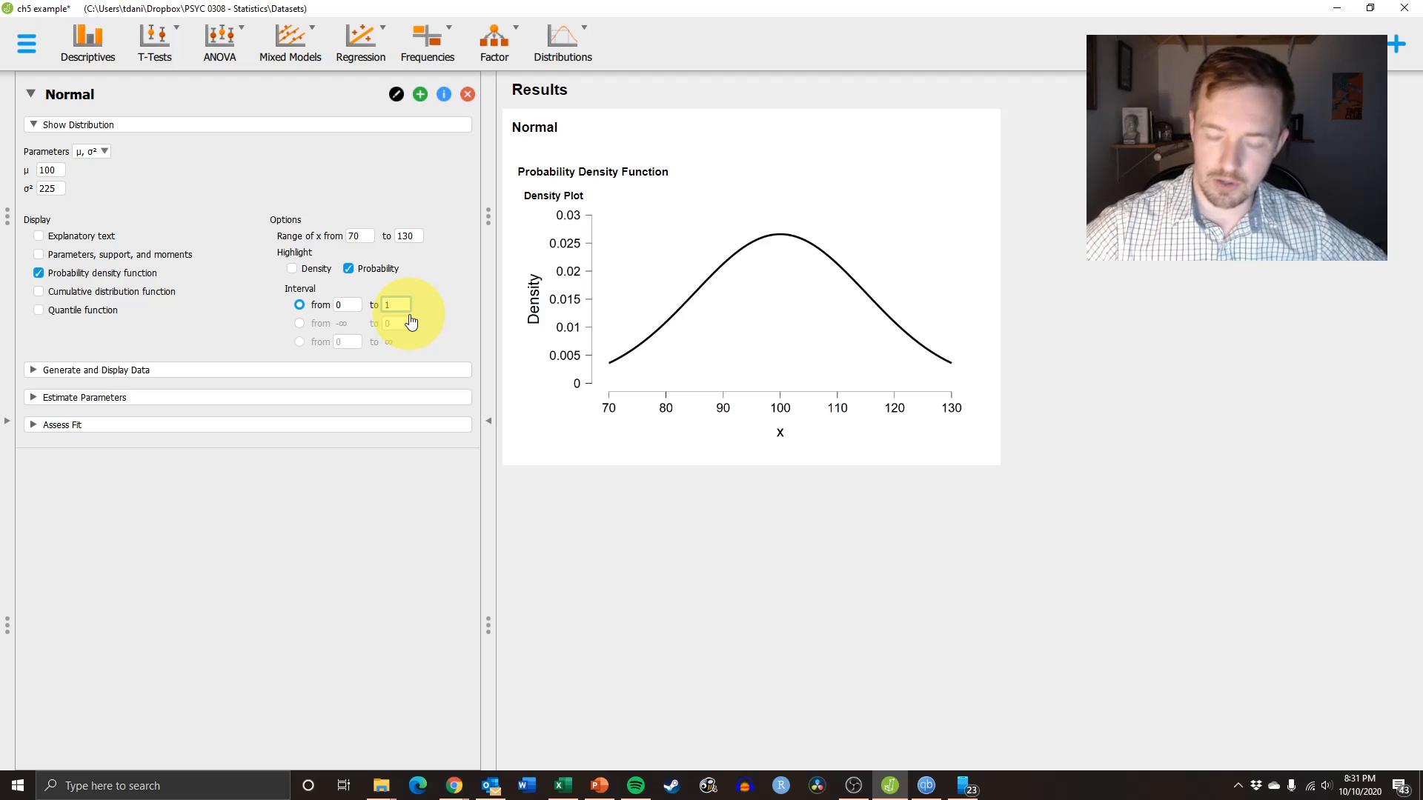
text(15)
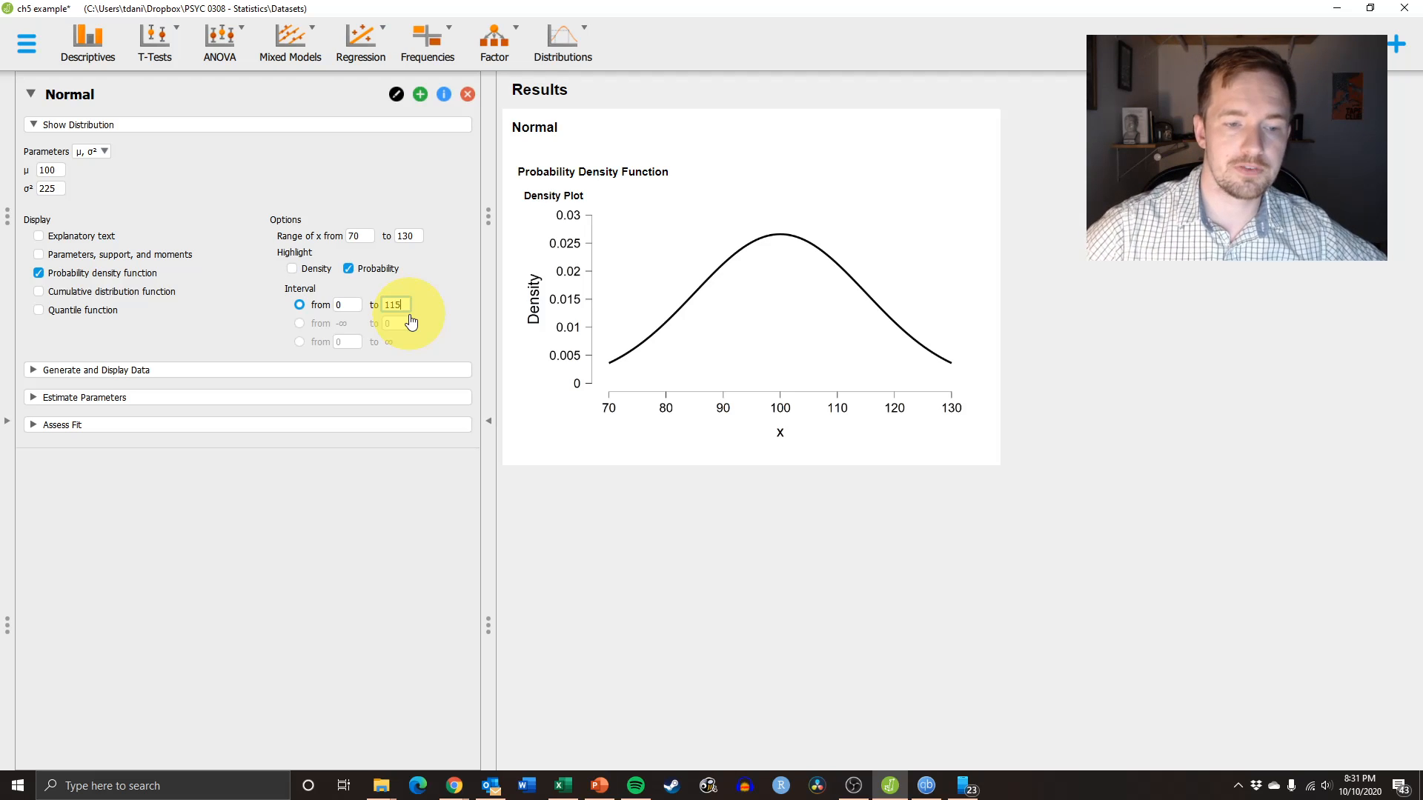
click(337, 306)
text(1000)
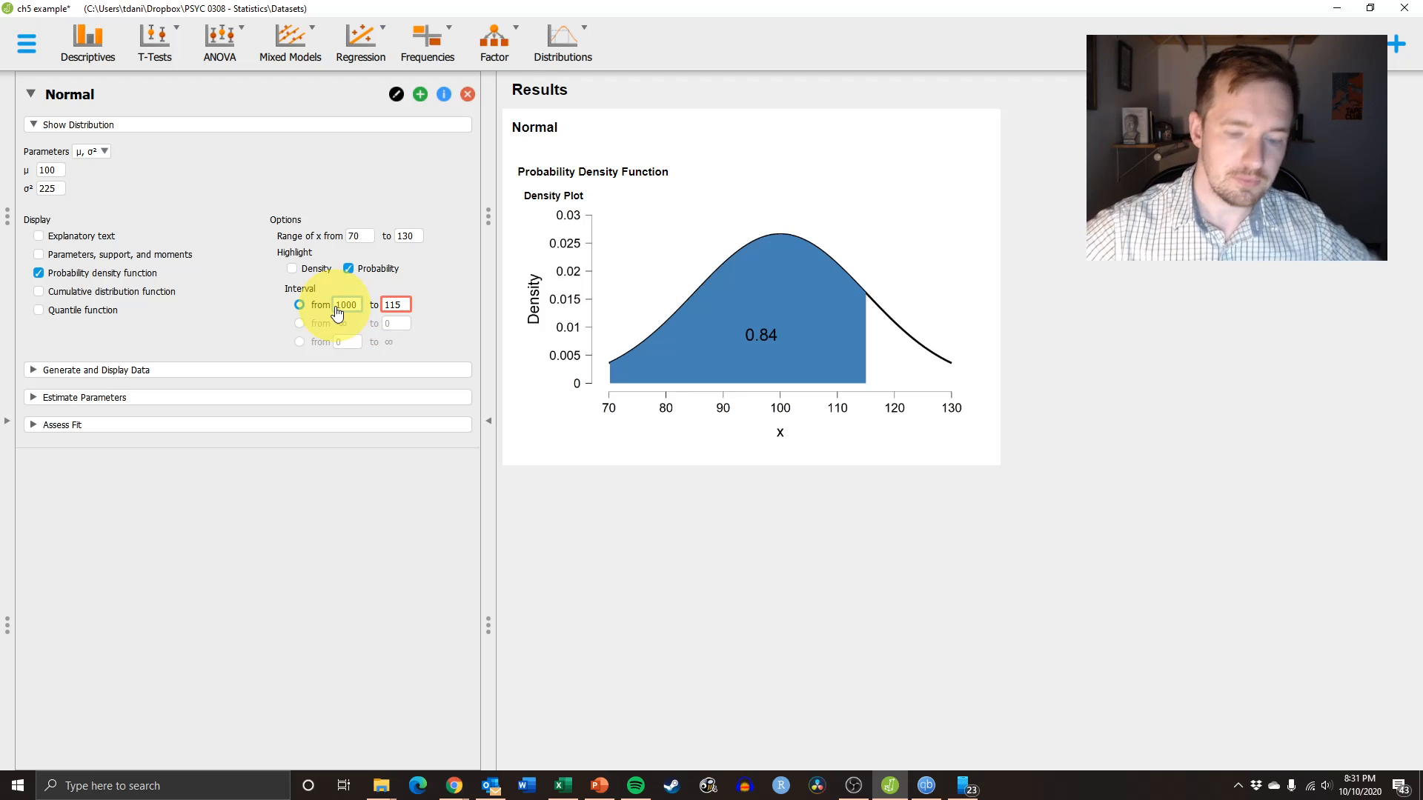
key(Delete)
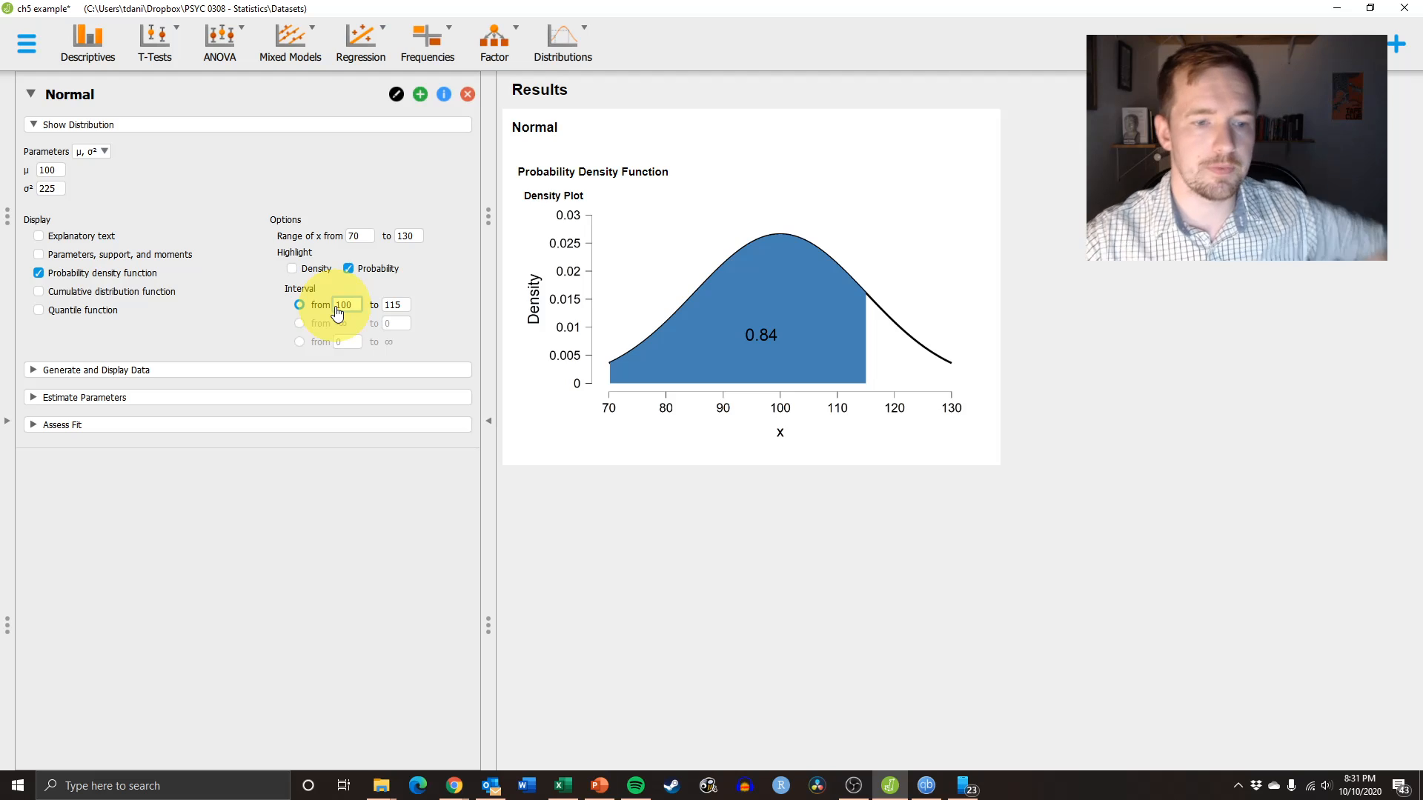
key(Return)
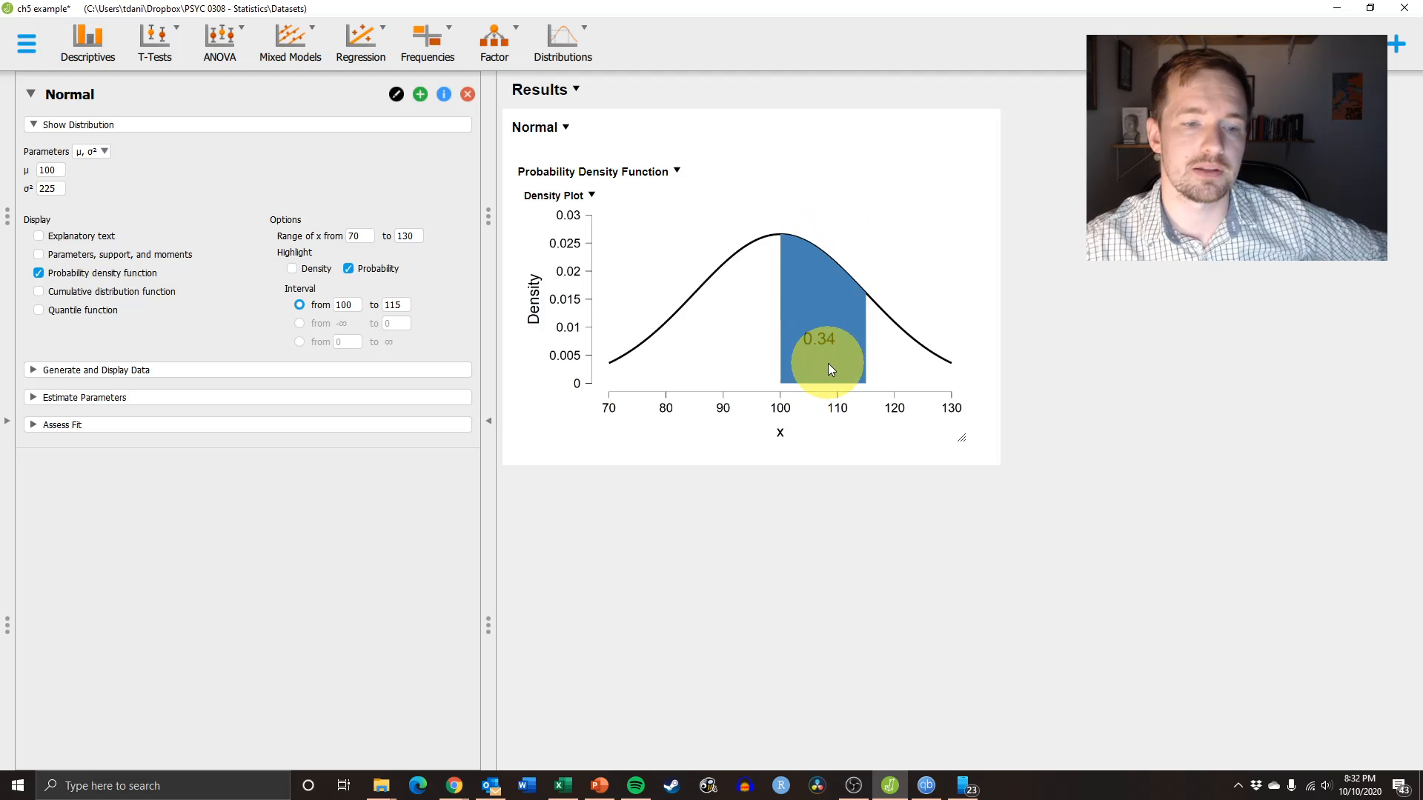
Set the lower limit of the highlighted probability interval to 85.
click(347, 305)
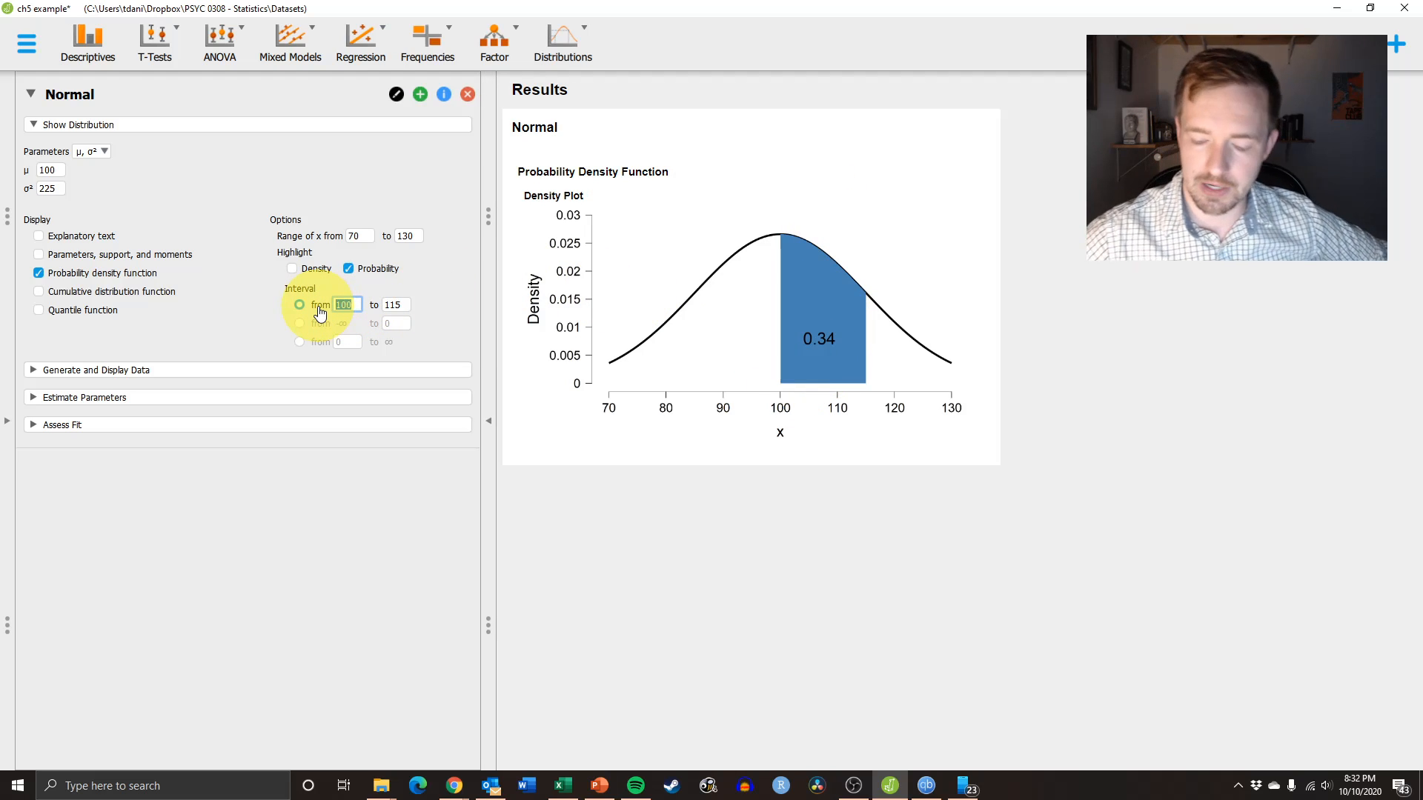
text(85)
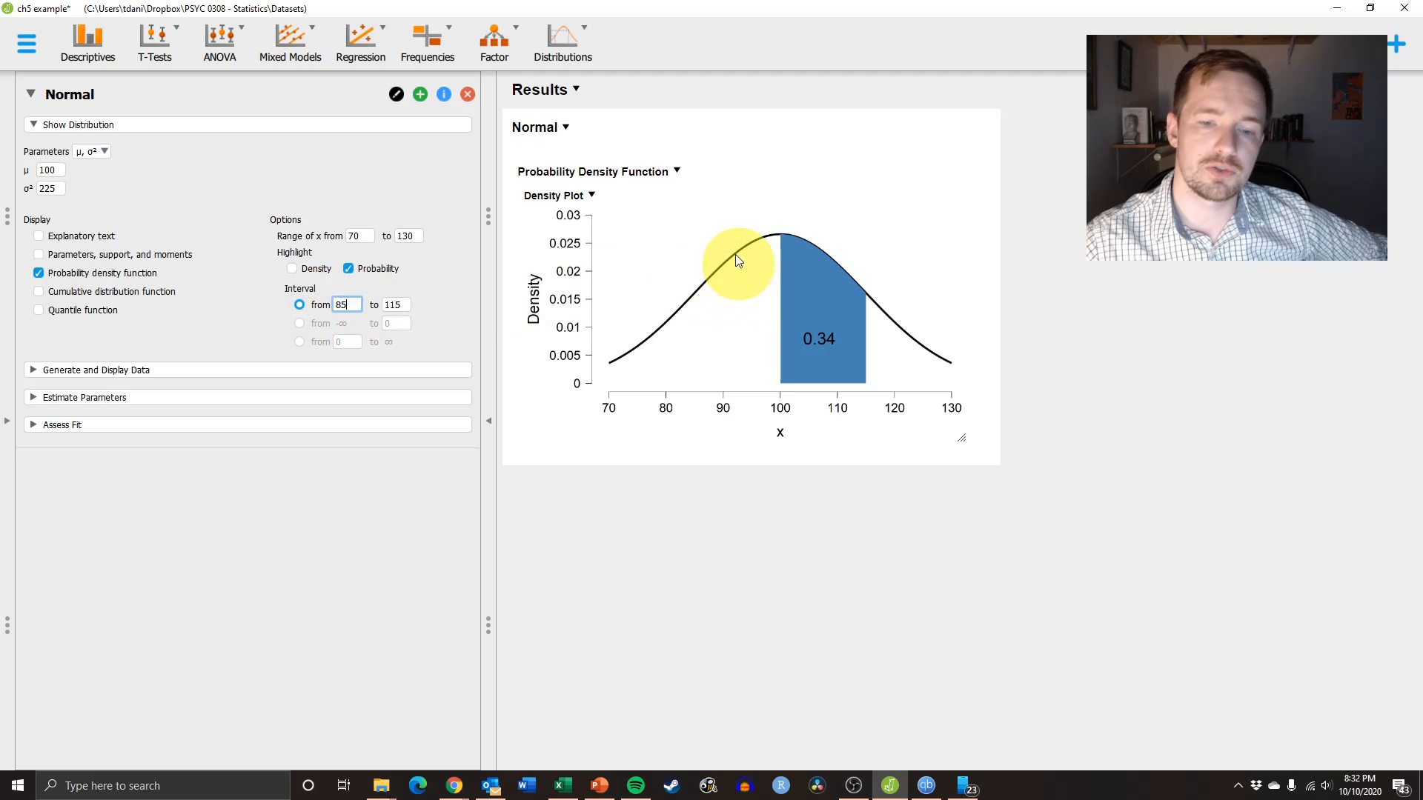
click(712, 222)
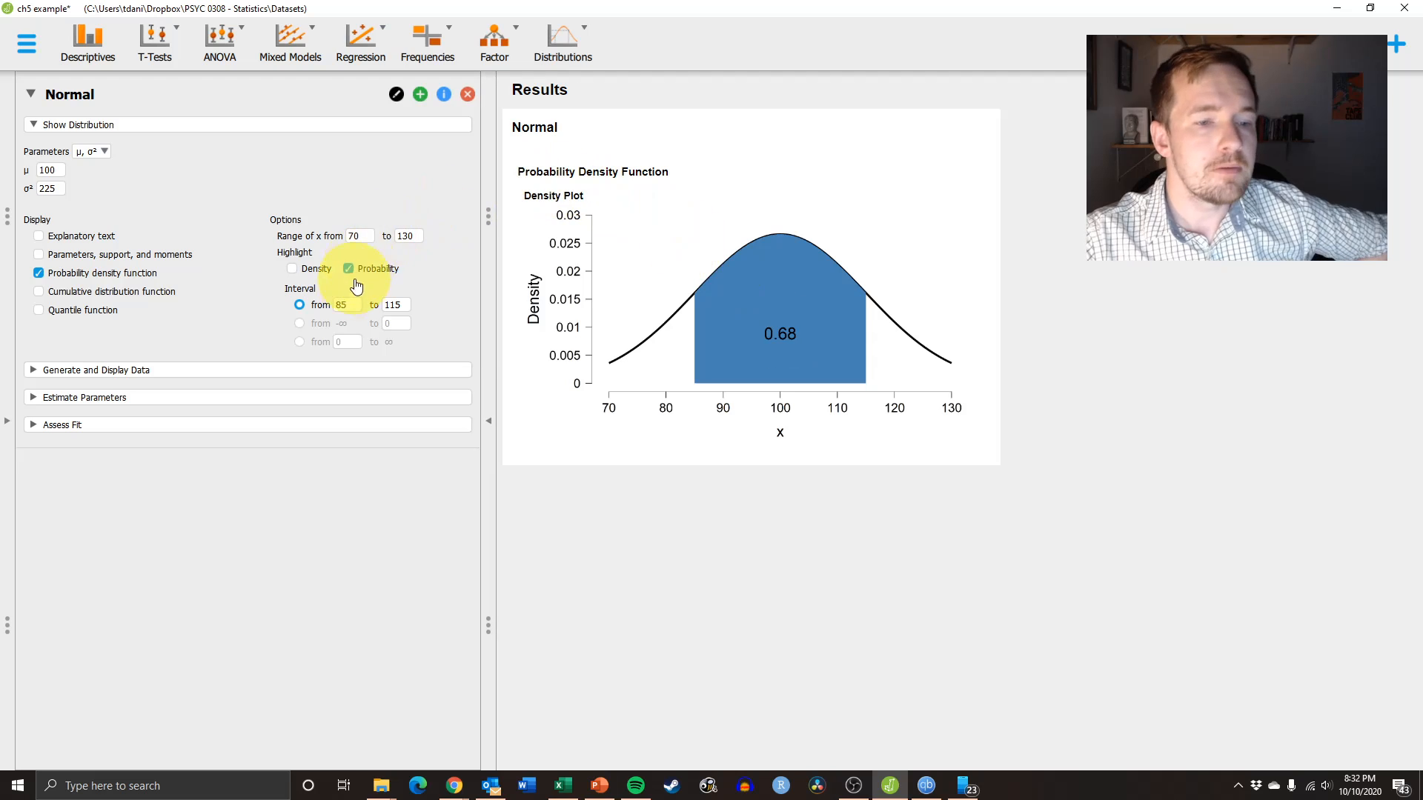
Switch the highlighted probability to the interval from minus infinity to 100.
click(298, 323)
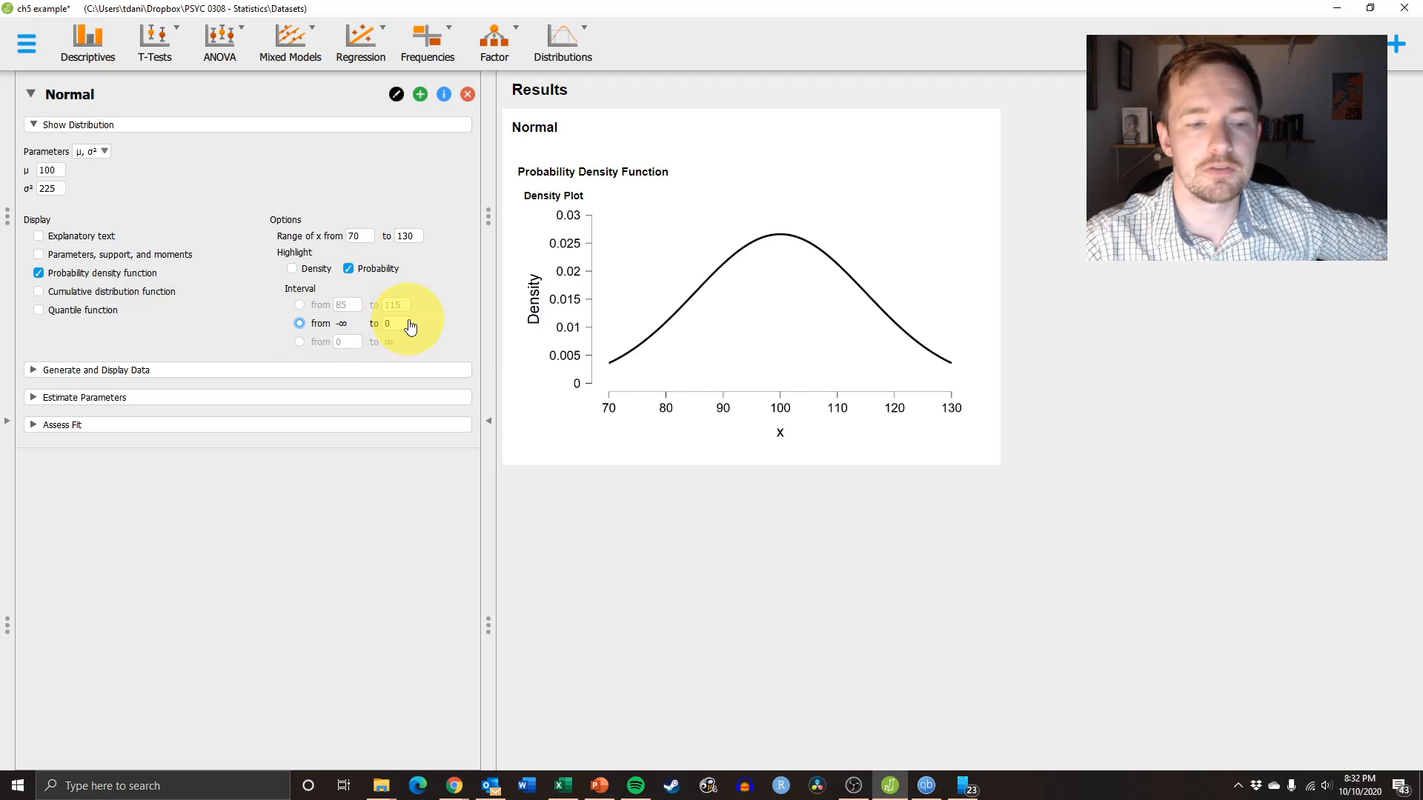
click(383, 326)
text(100)
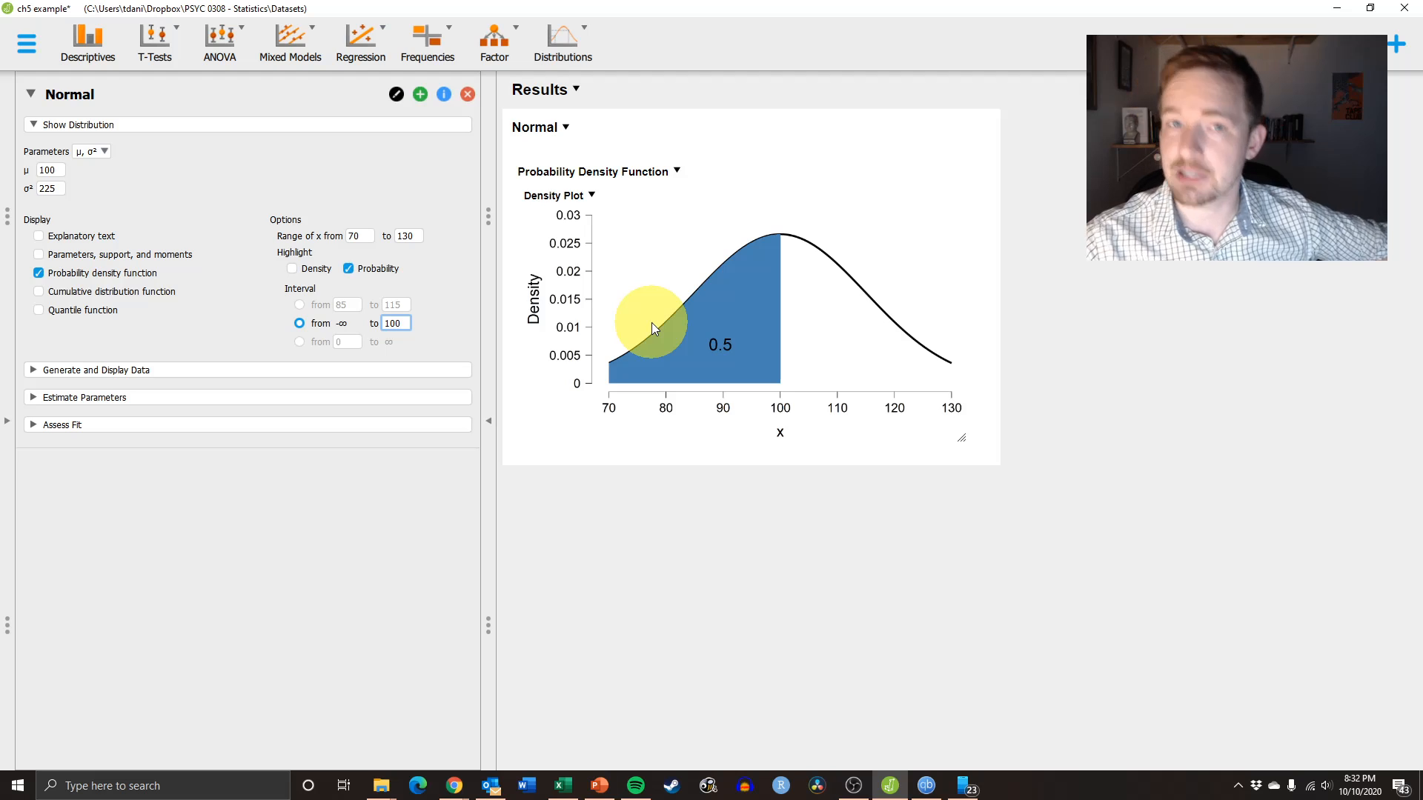
Set the upper limit of the interval starting at minus infinity to 115.
double_click(383, 330)
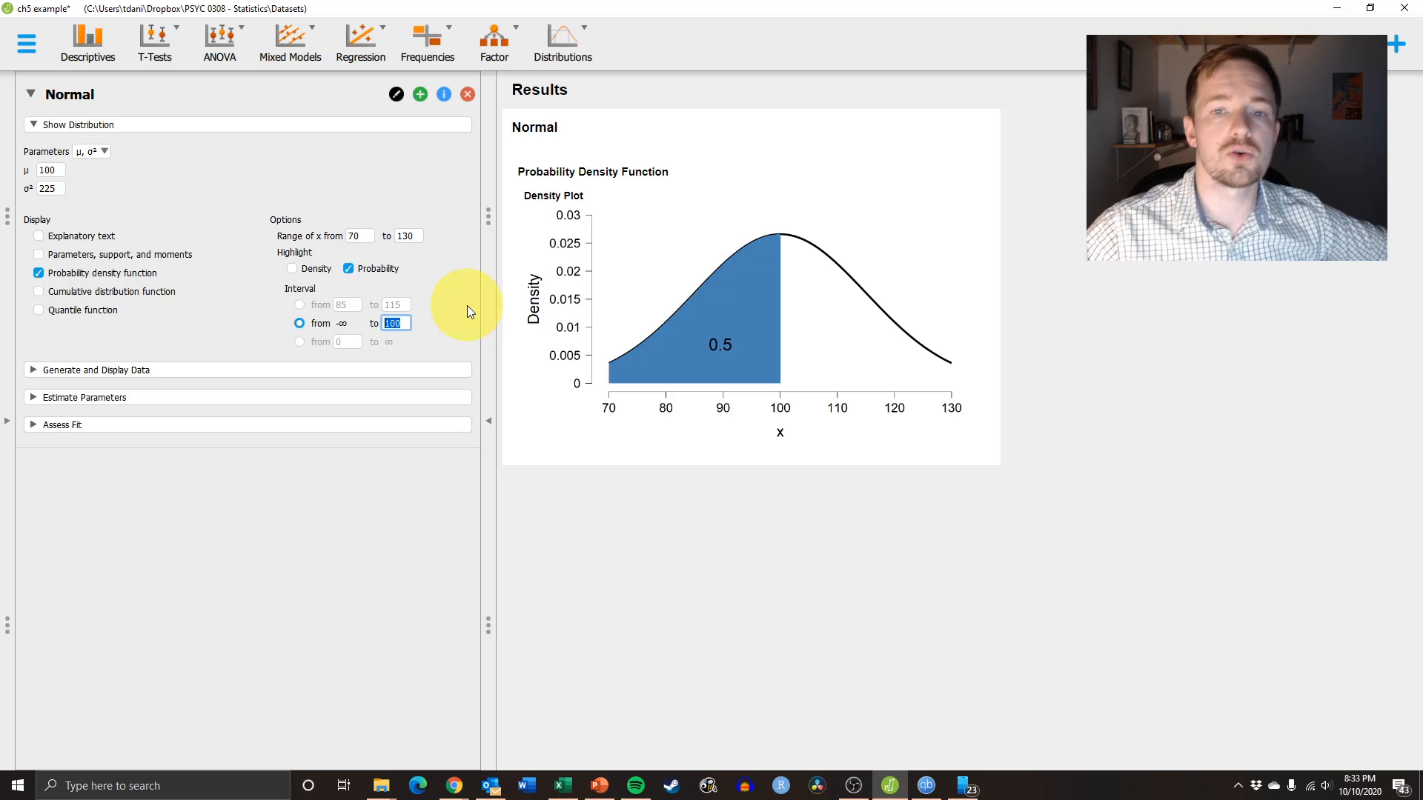
text(1185)
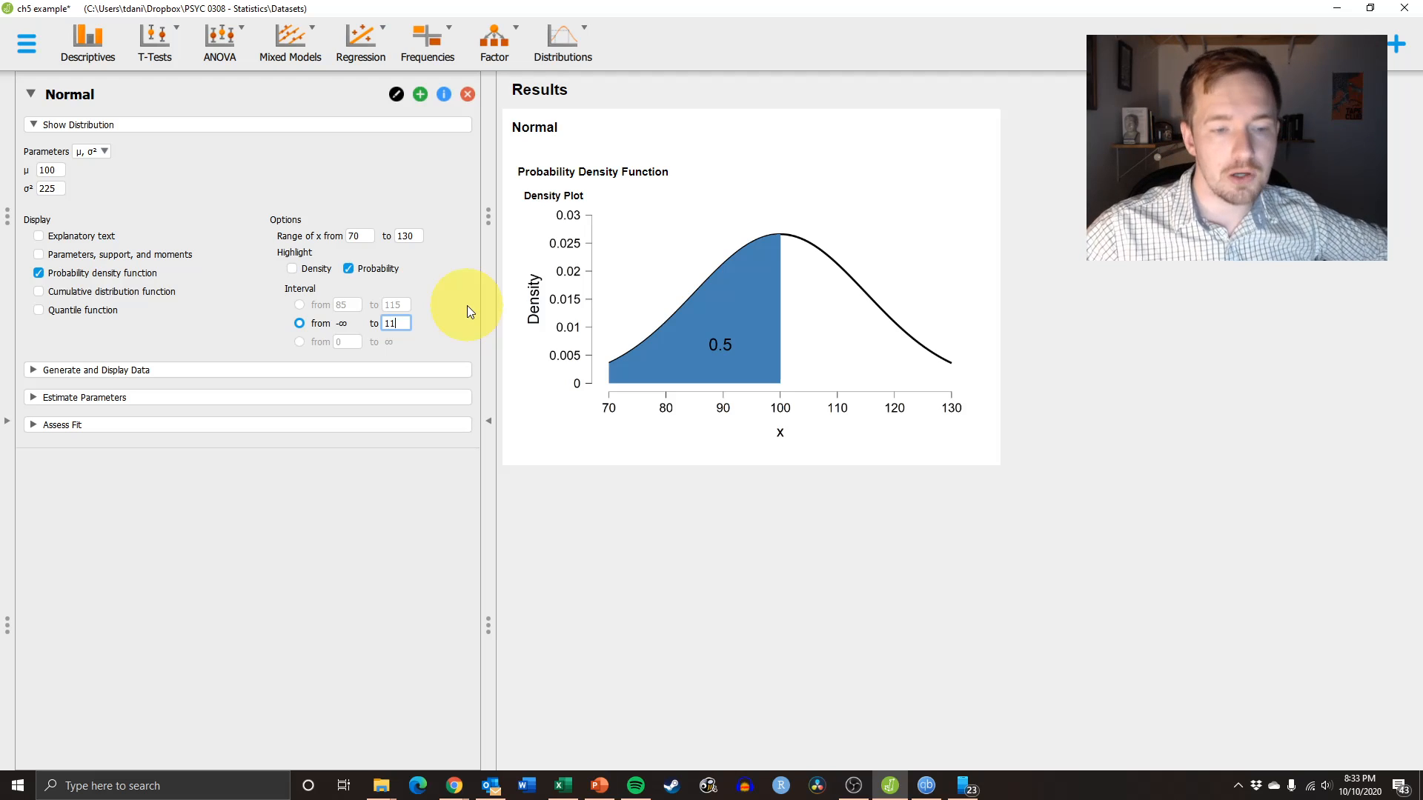
key(Return)
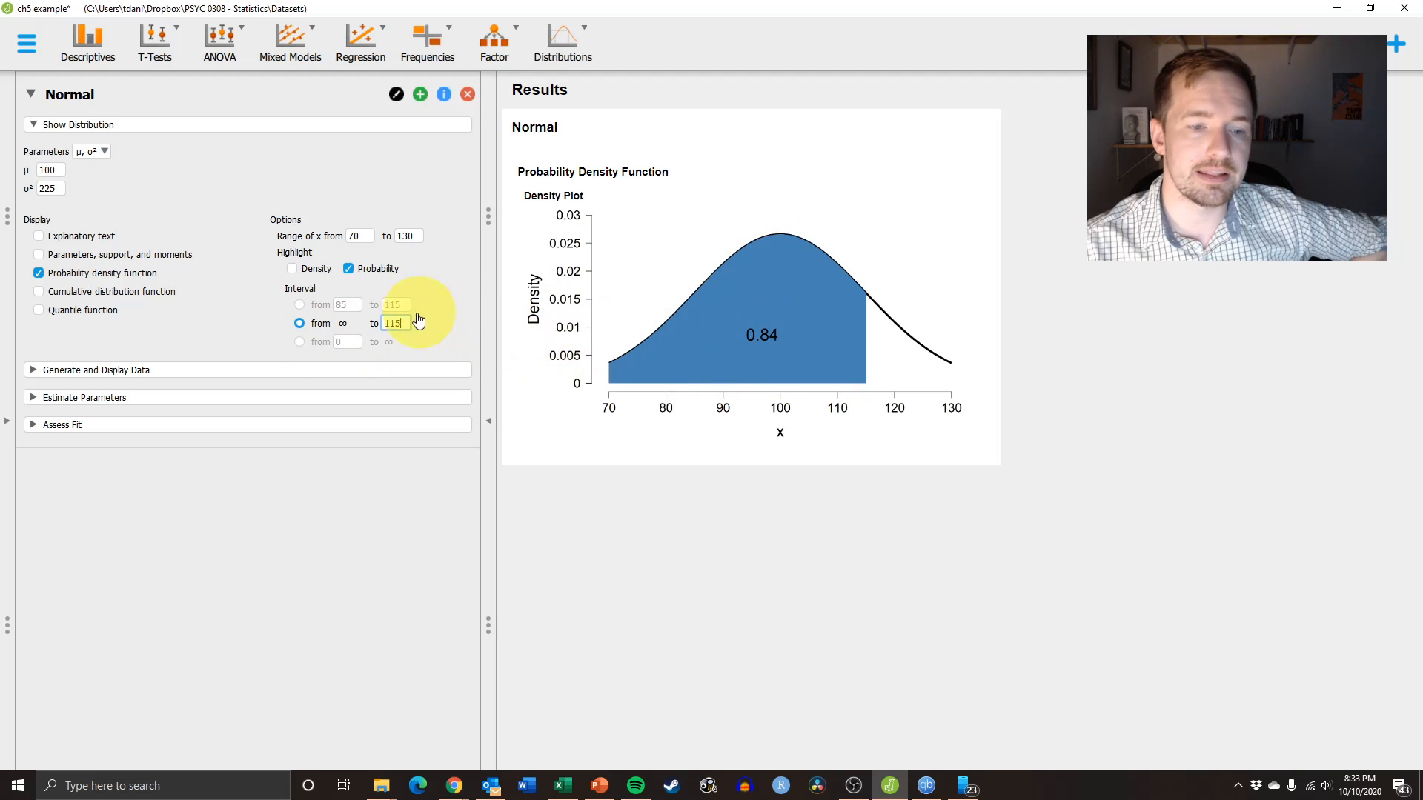
Set the upper limit of the interval starting at minus infinity to 130.
double_click(384, 330)
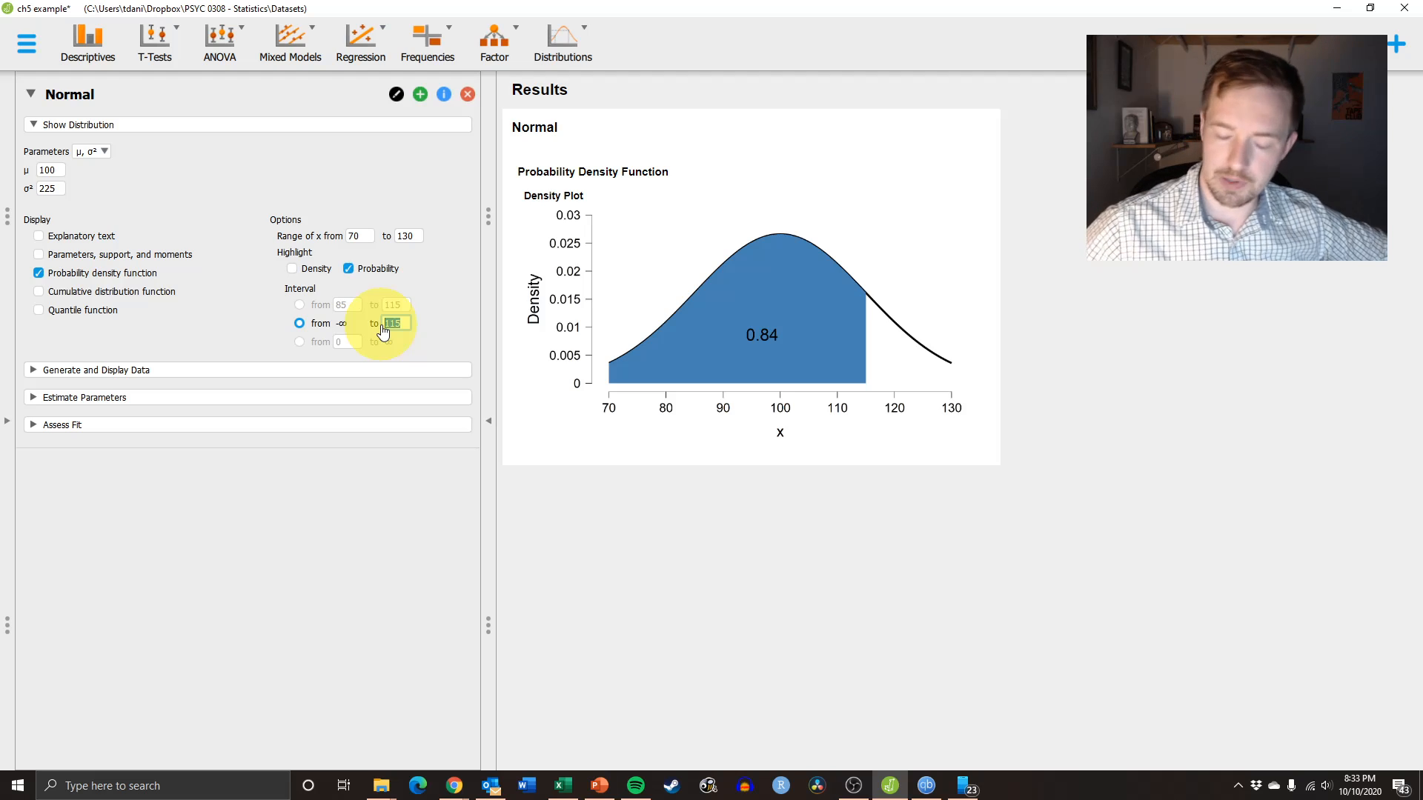
text(130)
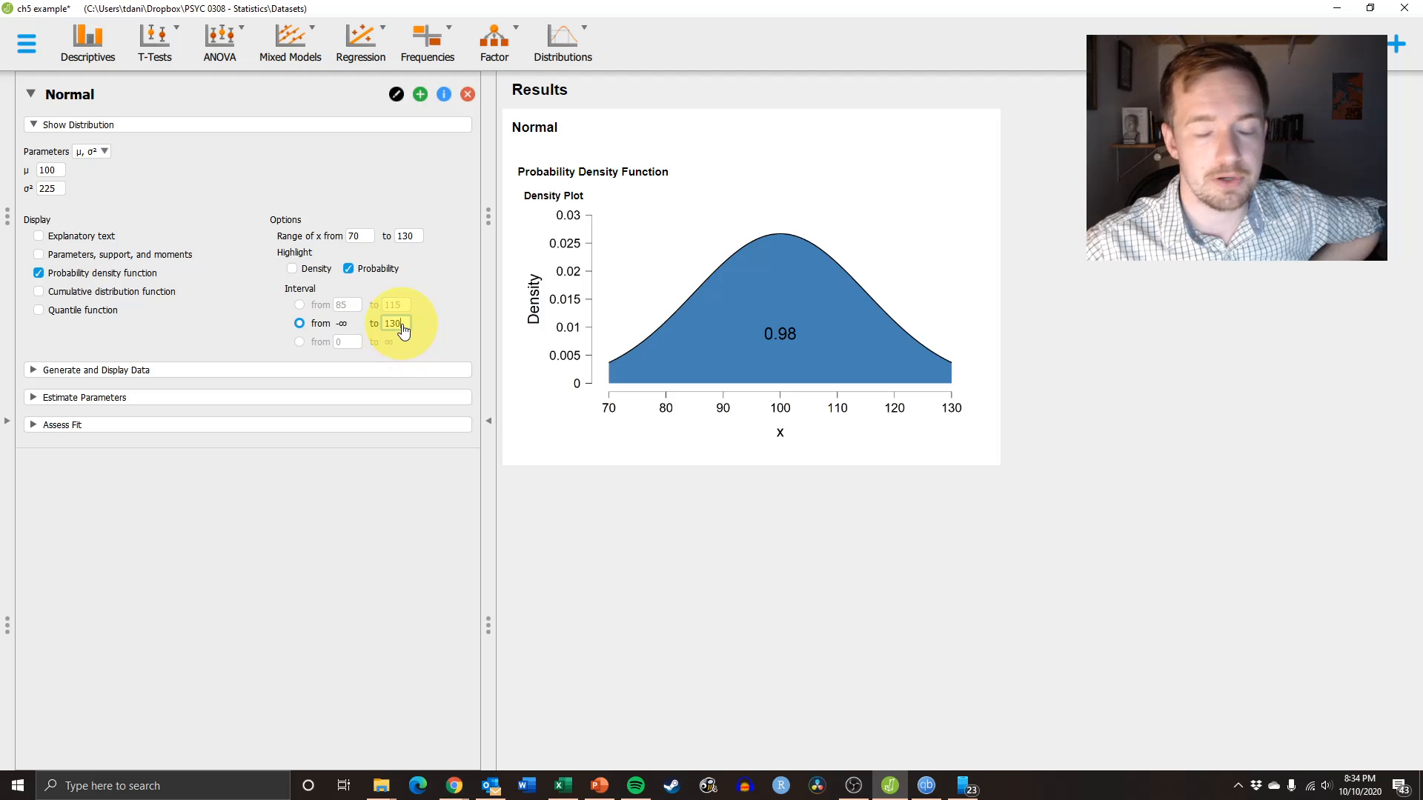
Switch the highlighted probability to the interval reaching up to infinity and set its lower limit to 130.
click(298, 341)
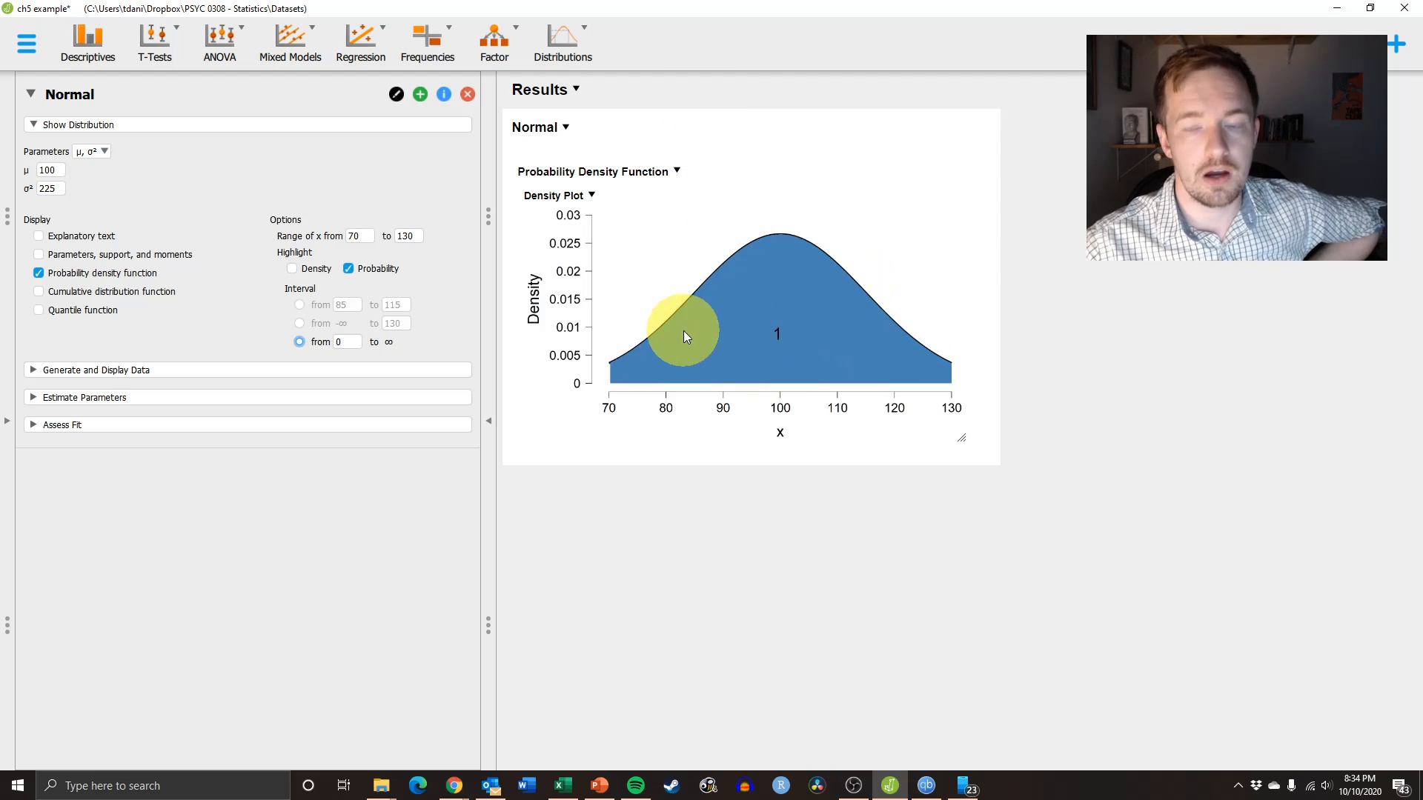
click(335, 345)
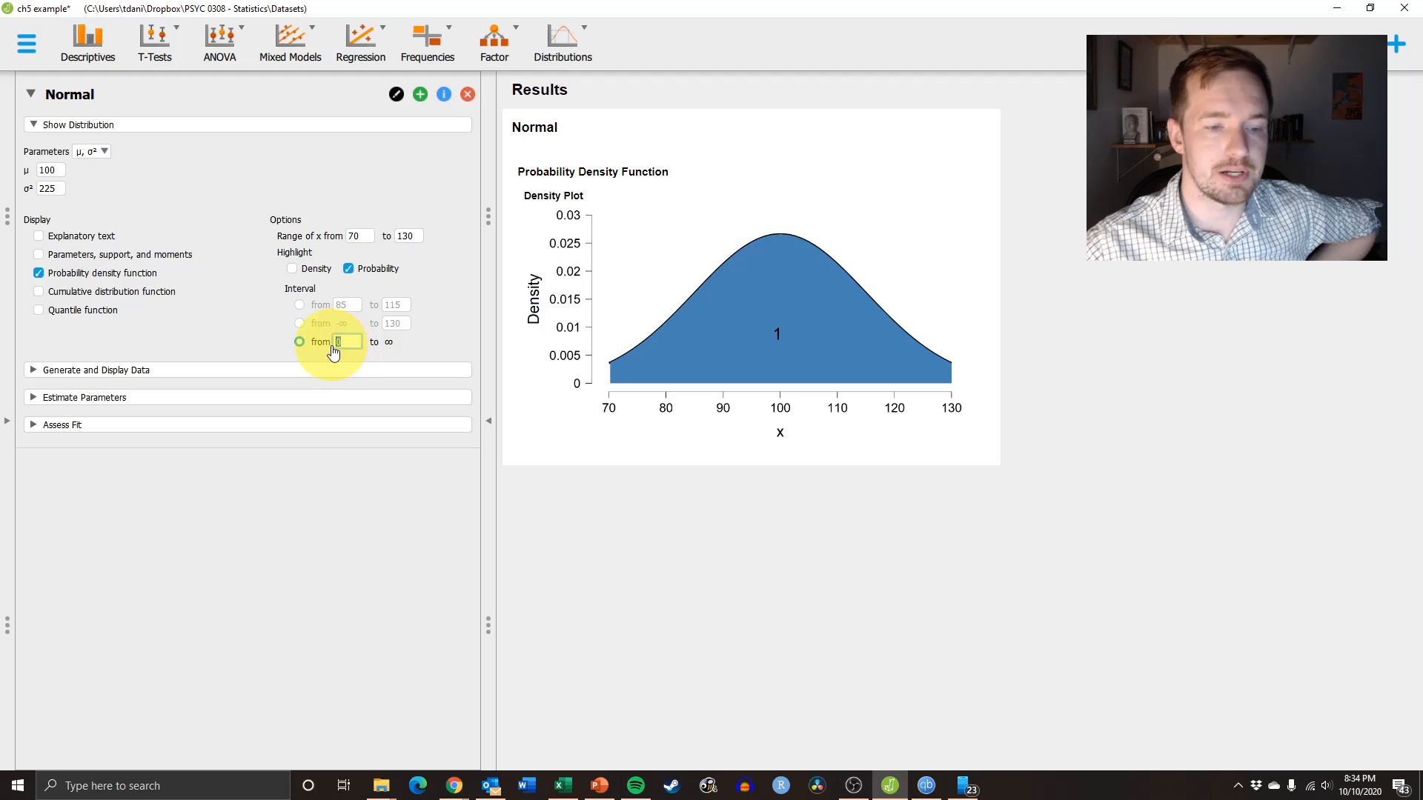
text(130)
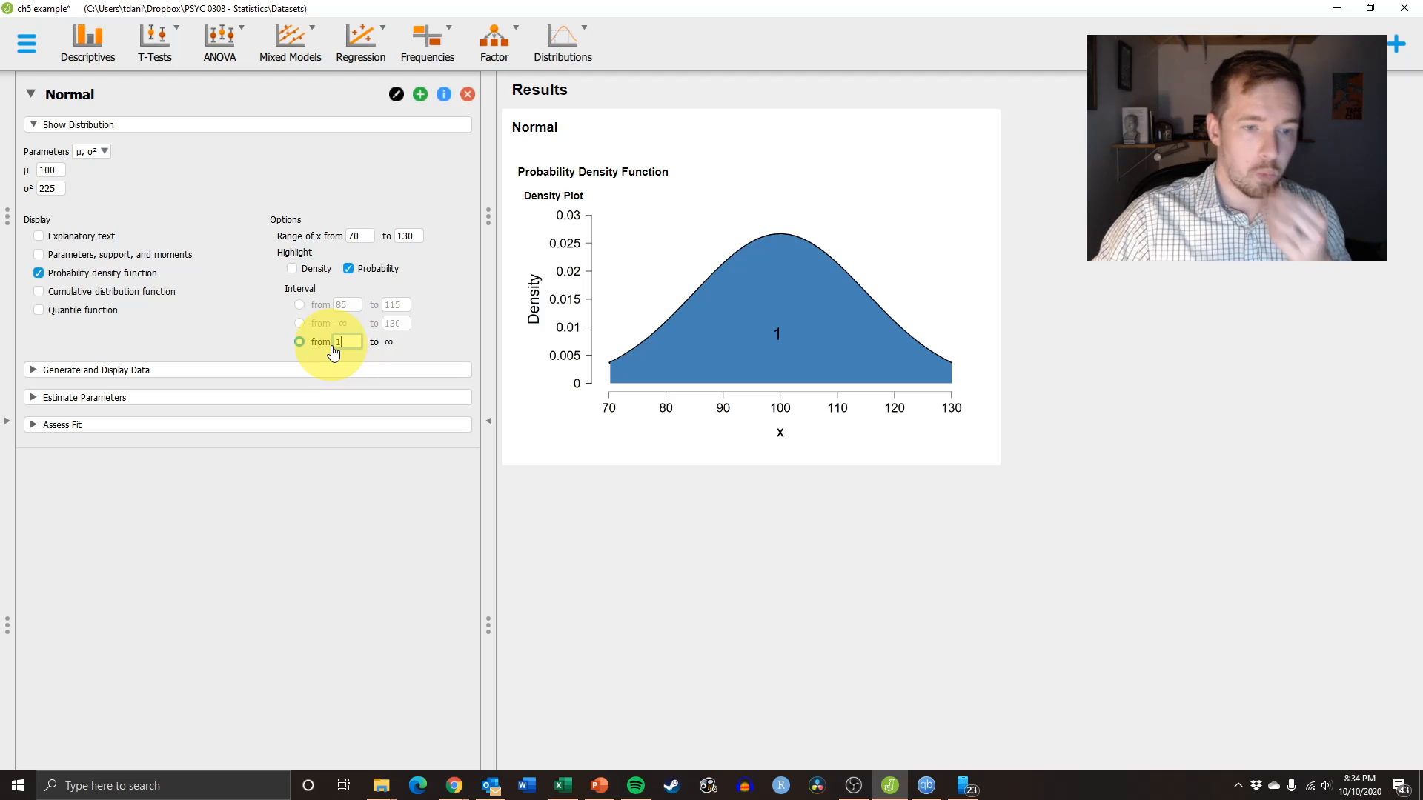
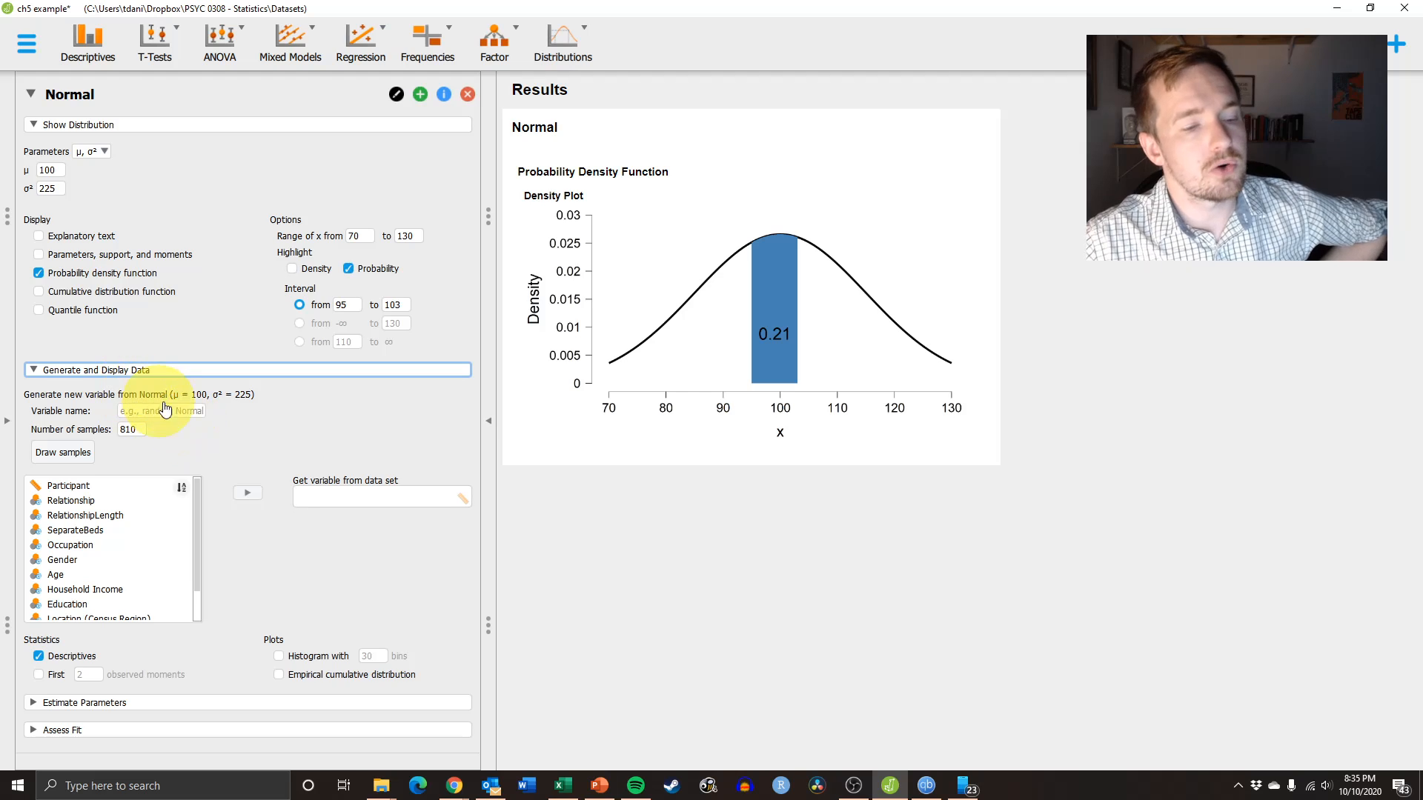
Draw 810 samples from the normal distribution into a new variable named IQ and view its column in the data.
click(176, 416)
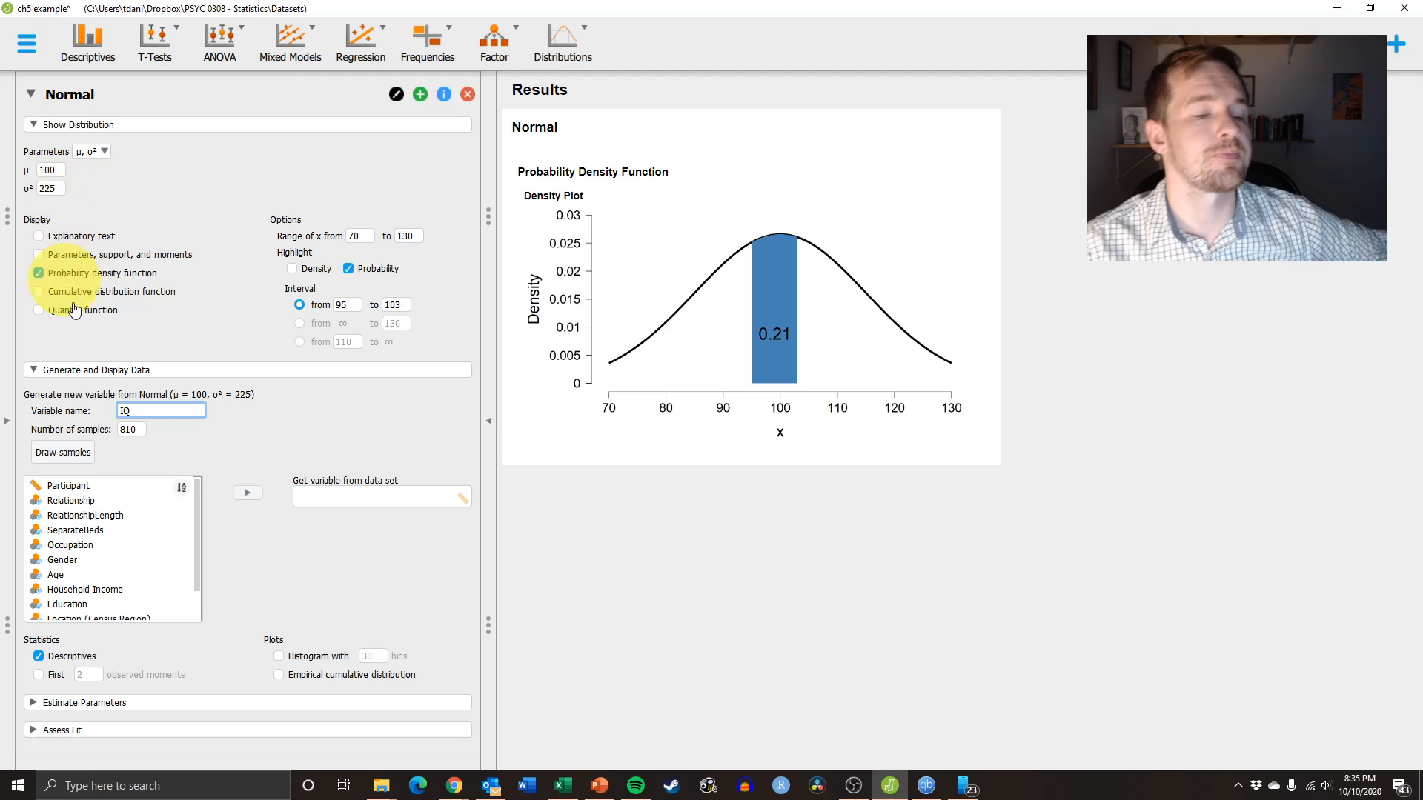
click(76, 460)
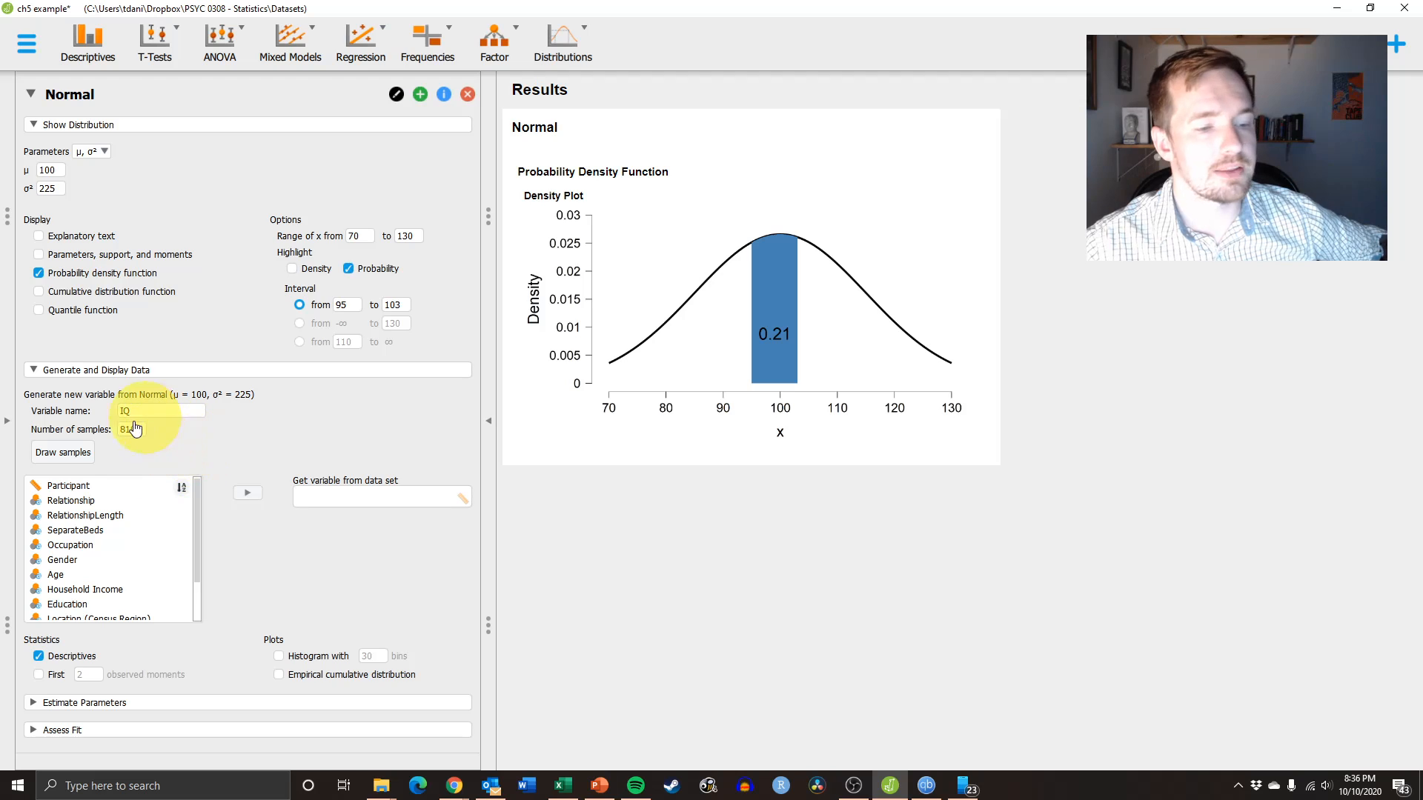
click(6, 412)
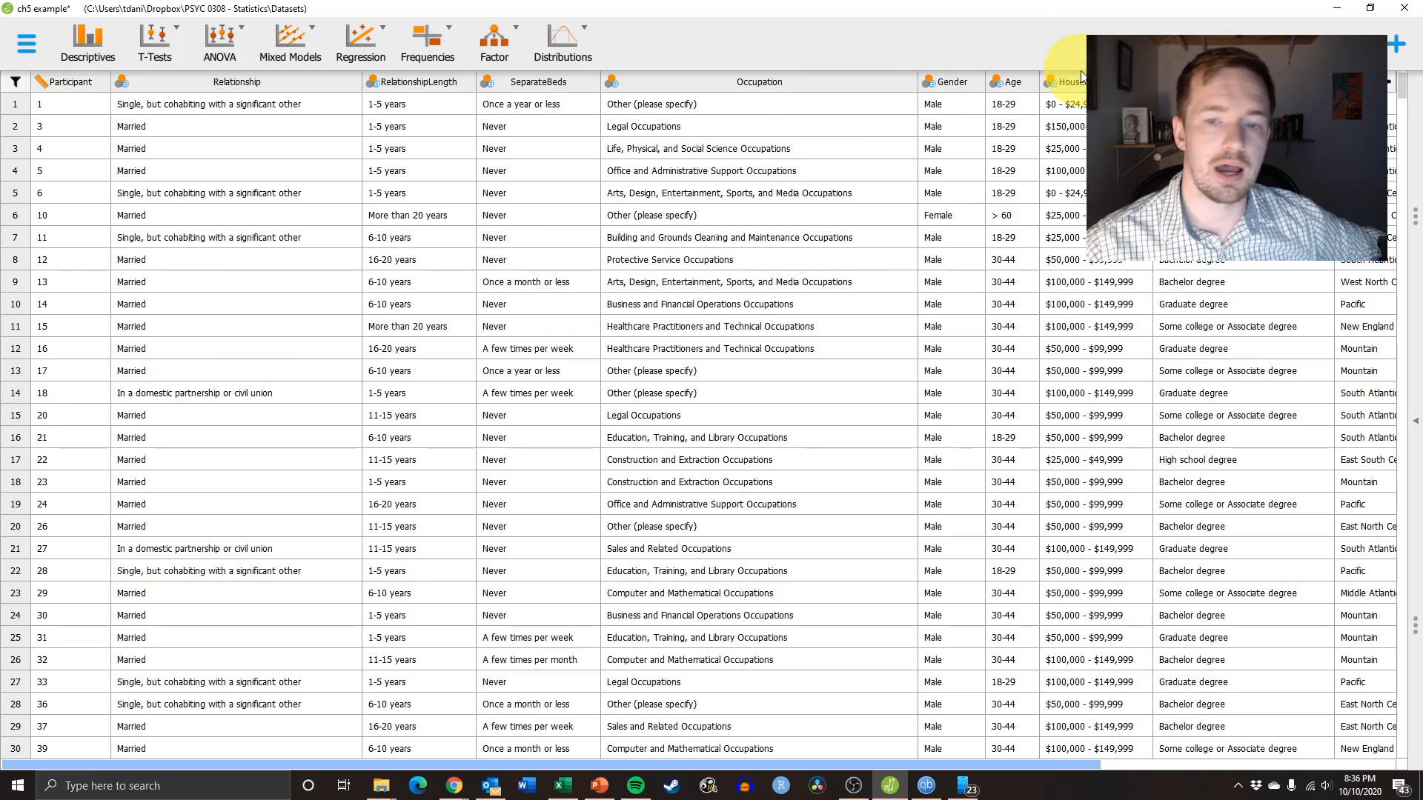
drag(890, 761, 1270, 771)
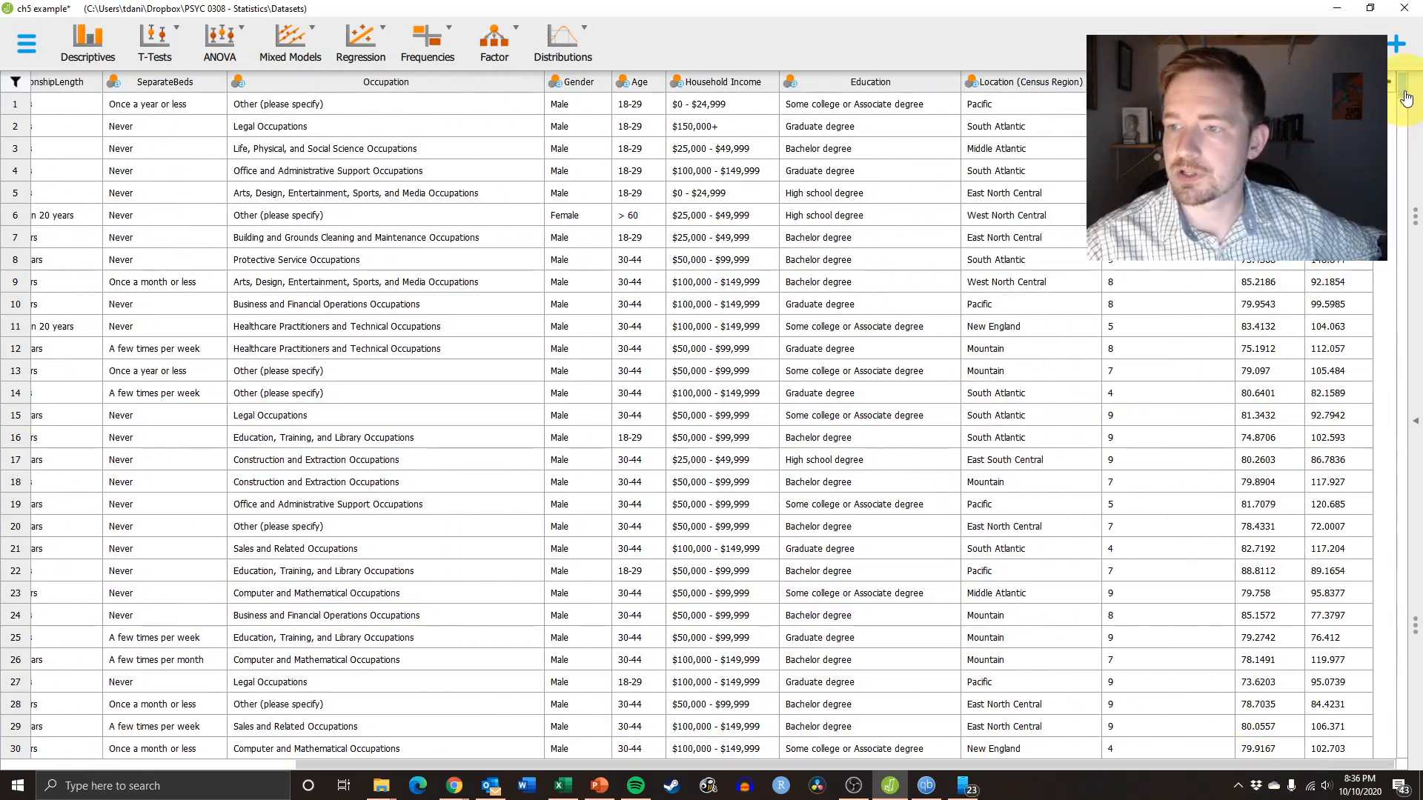
mouse_move(1403, 94)
mouse_down()
mouse_move(1419, 463)
mouse_move(1413, 93)
mouse_up()
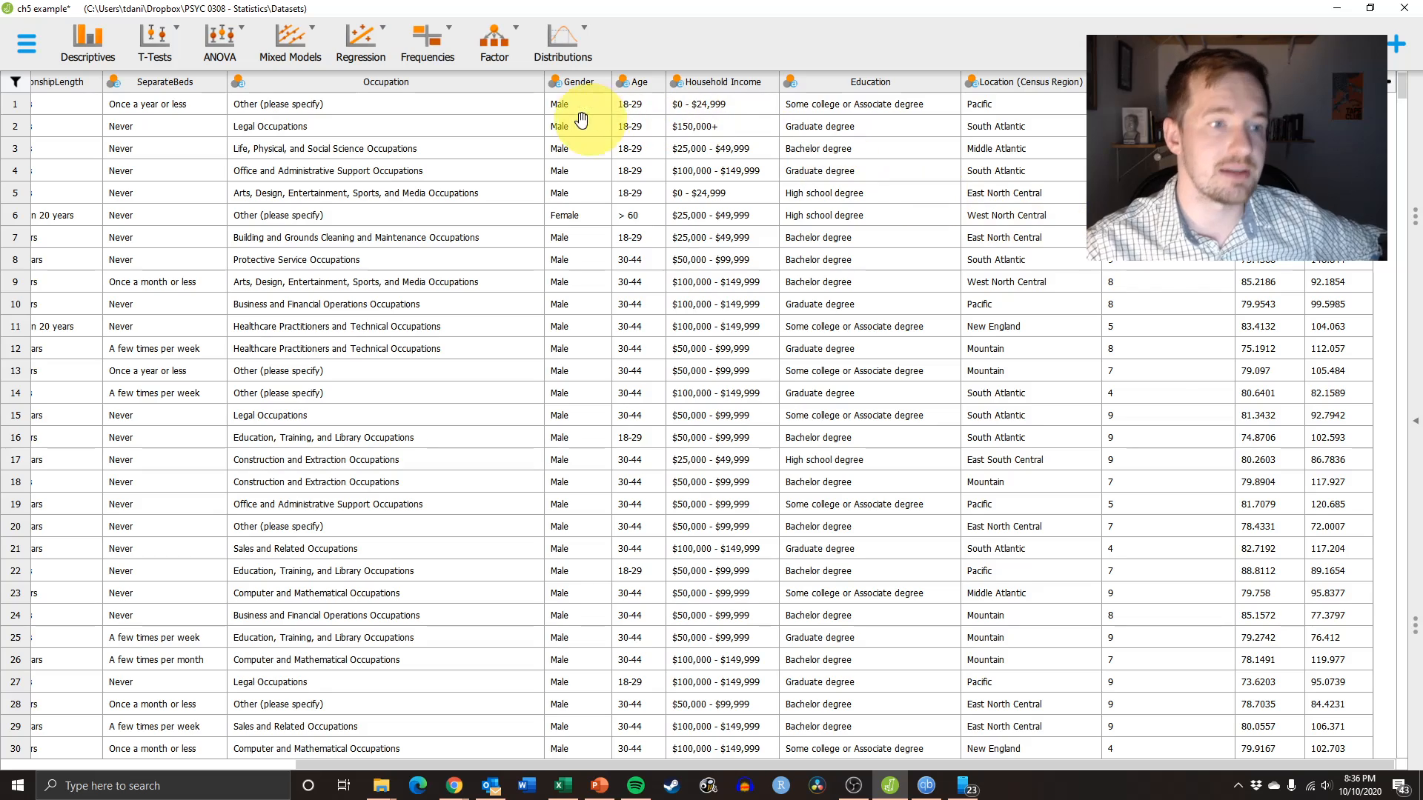
Run a Descriptive Statistics analysis on the IQ variable.
click(89, 47)
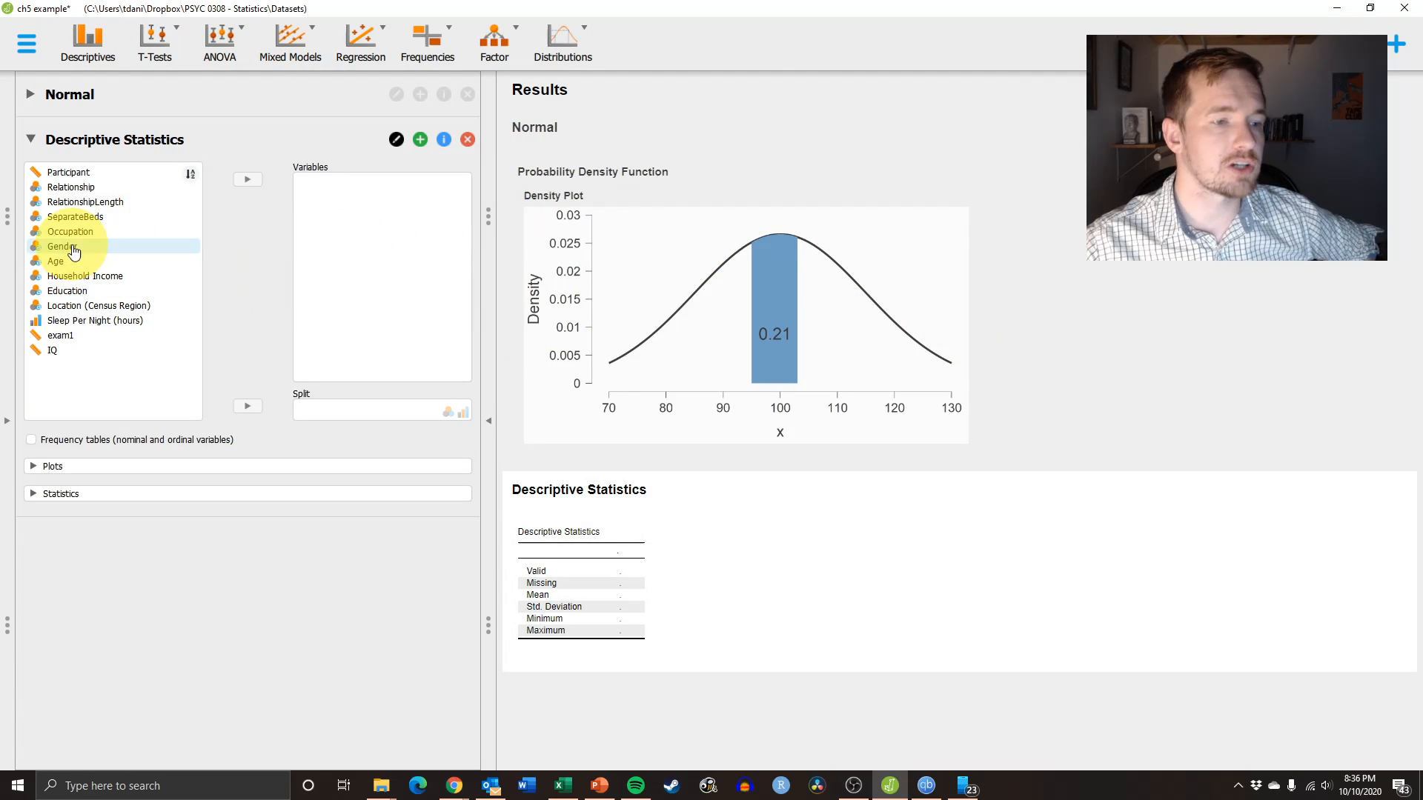
click(52, 350)
click(243, 191)
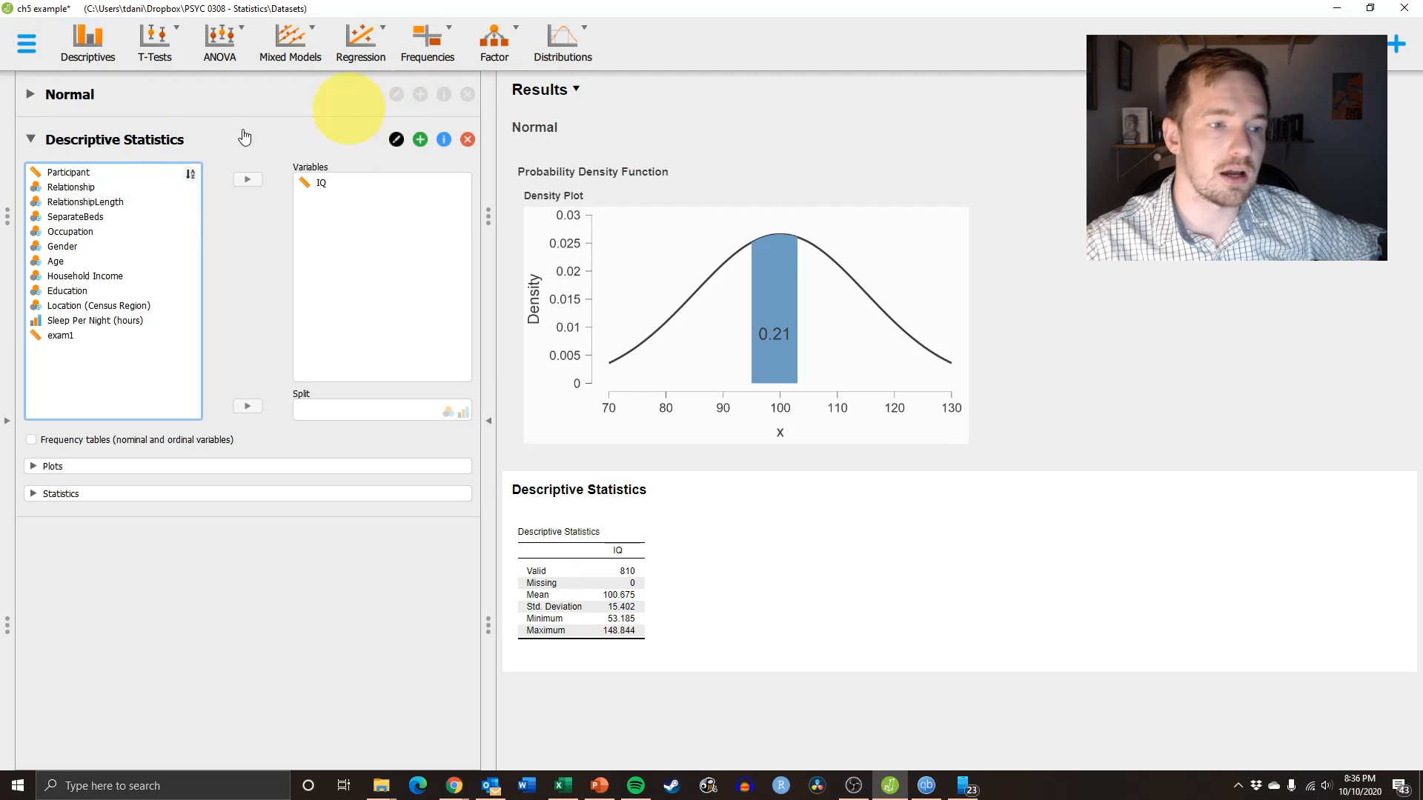
In the Normal analysis, enable the histogram and assign IQ as the variable from the data set.
click(59, 100)
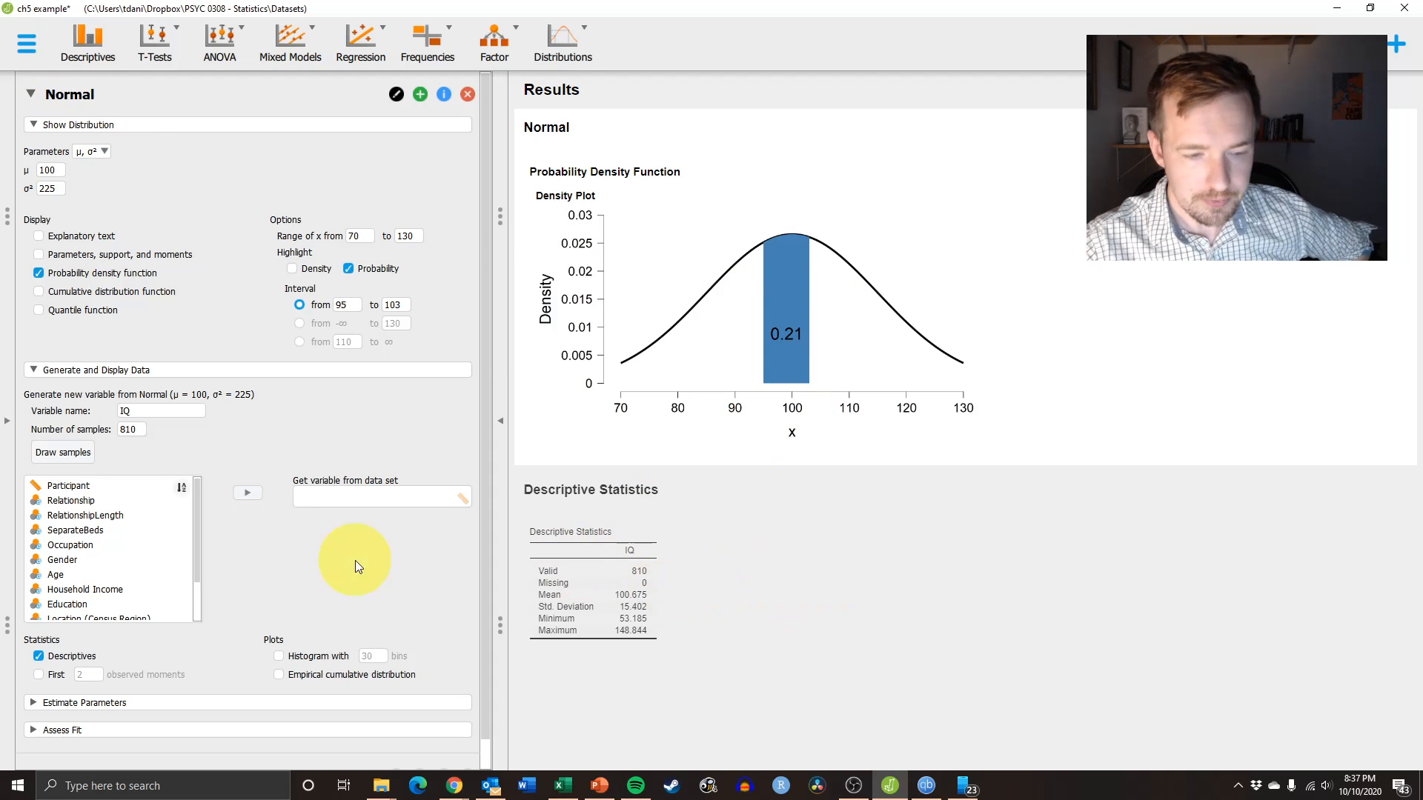
scroll(359, 566, down, 1)
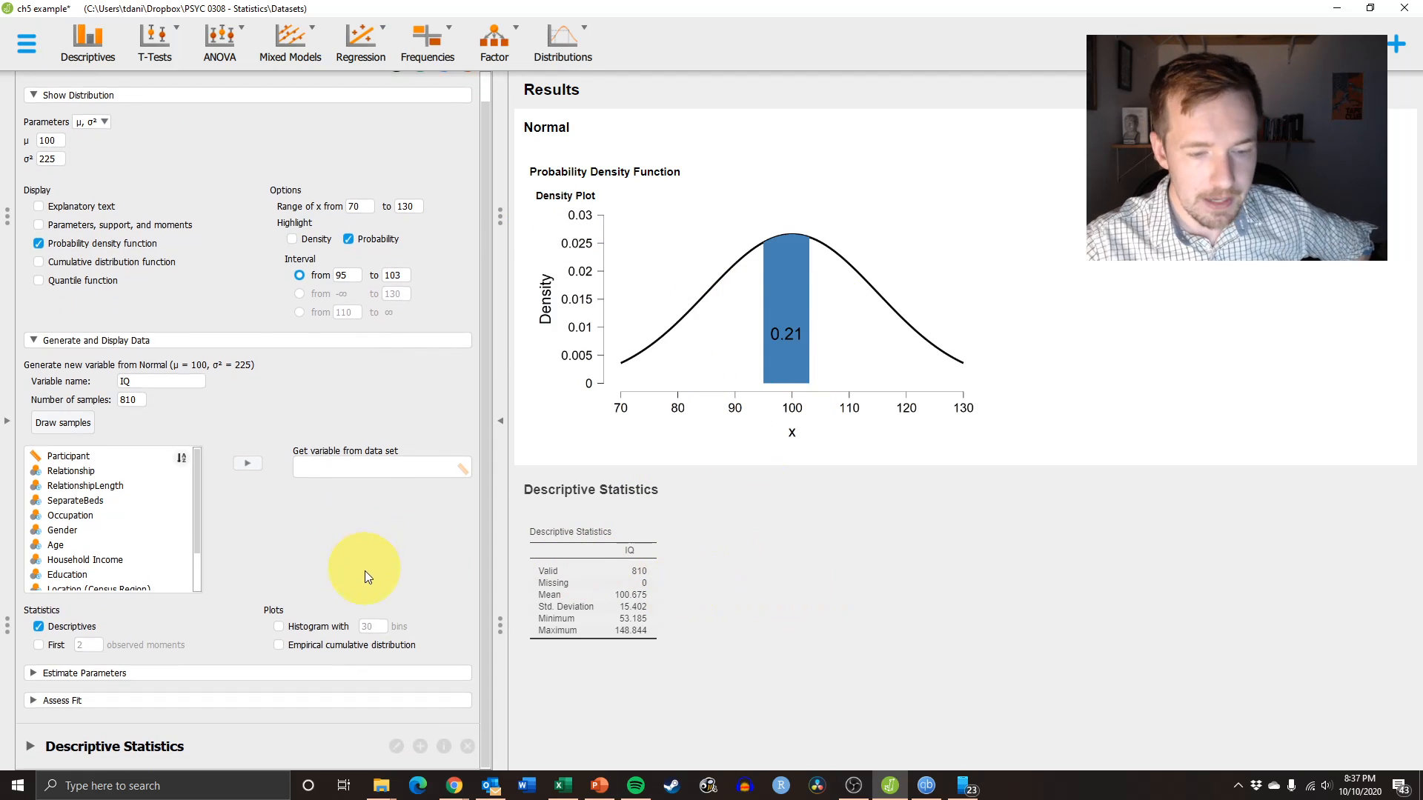
click(300, 627)
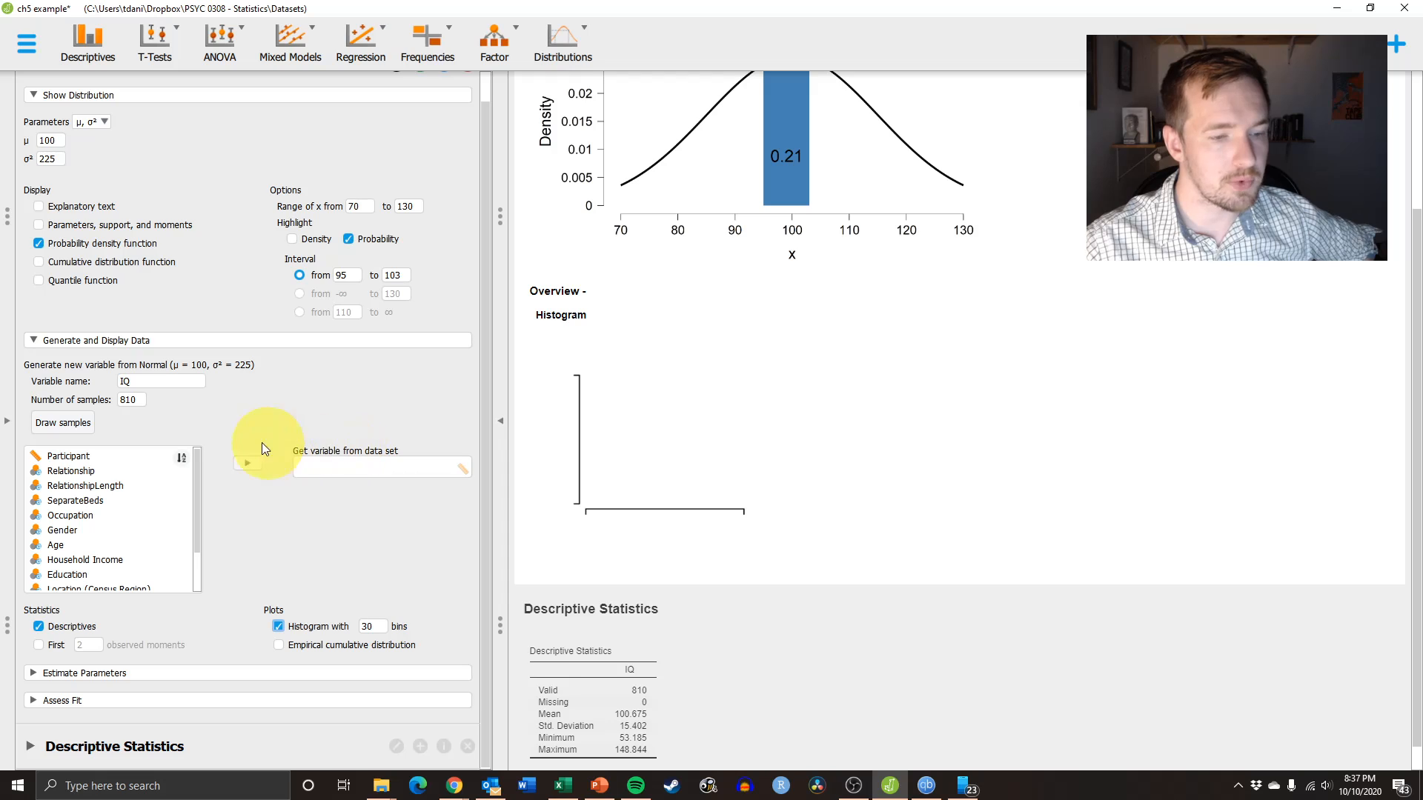
scroll(178, 519, down, 2)
click(93, 585)
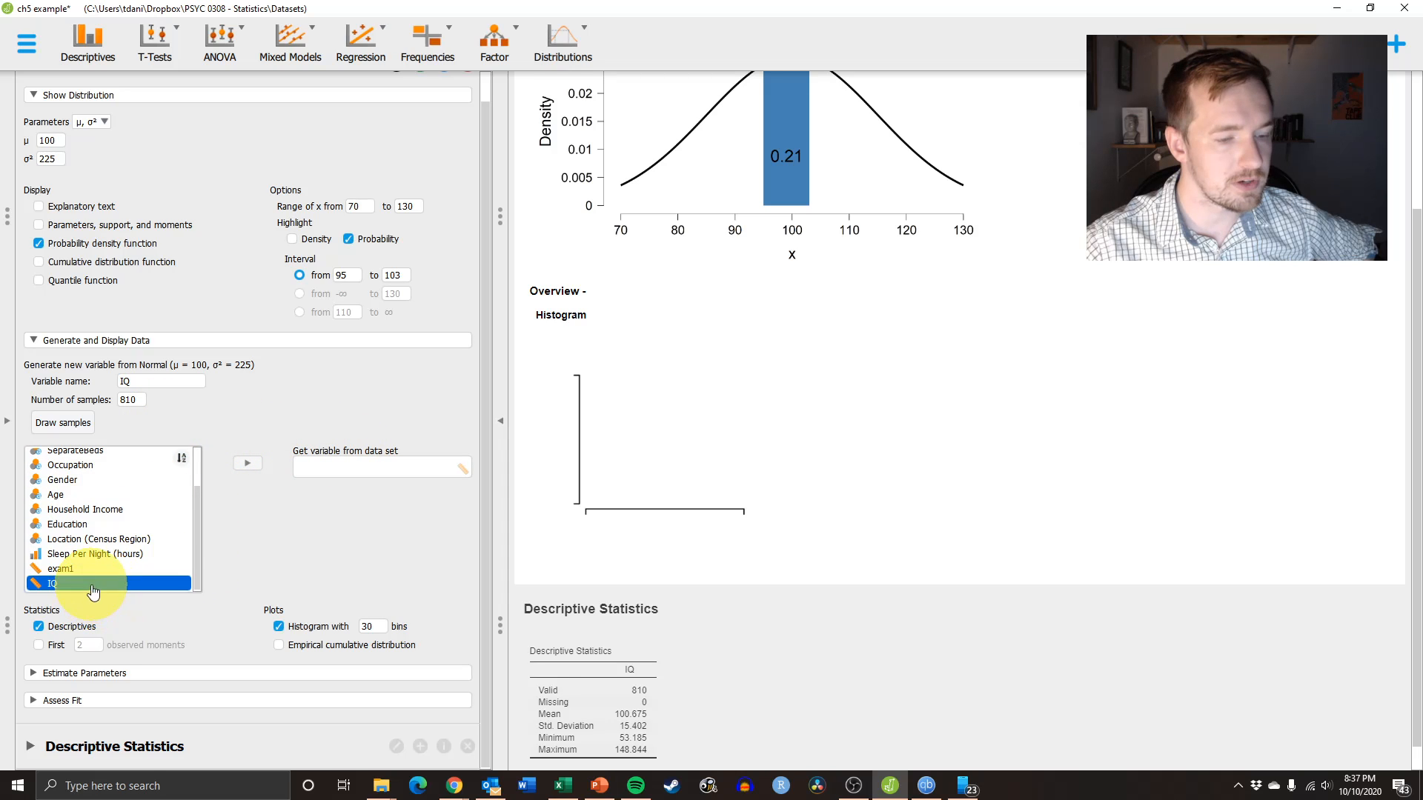
drag(92, 586, 366, 465)
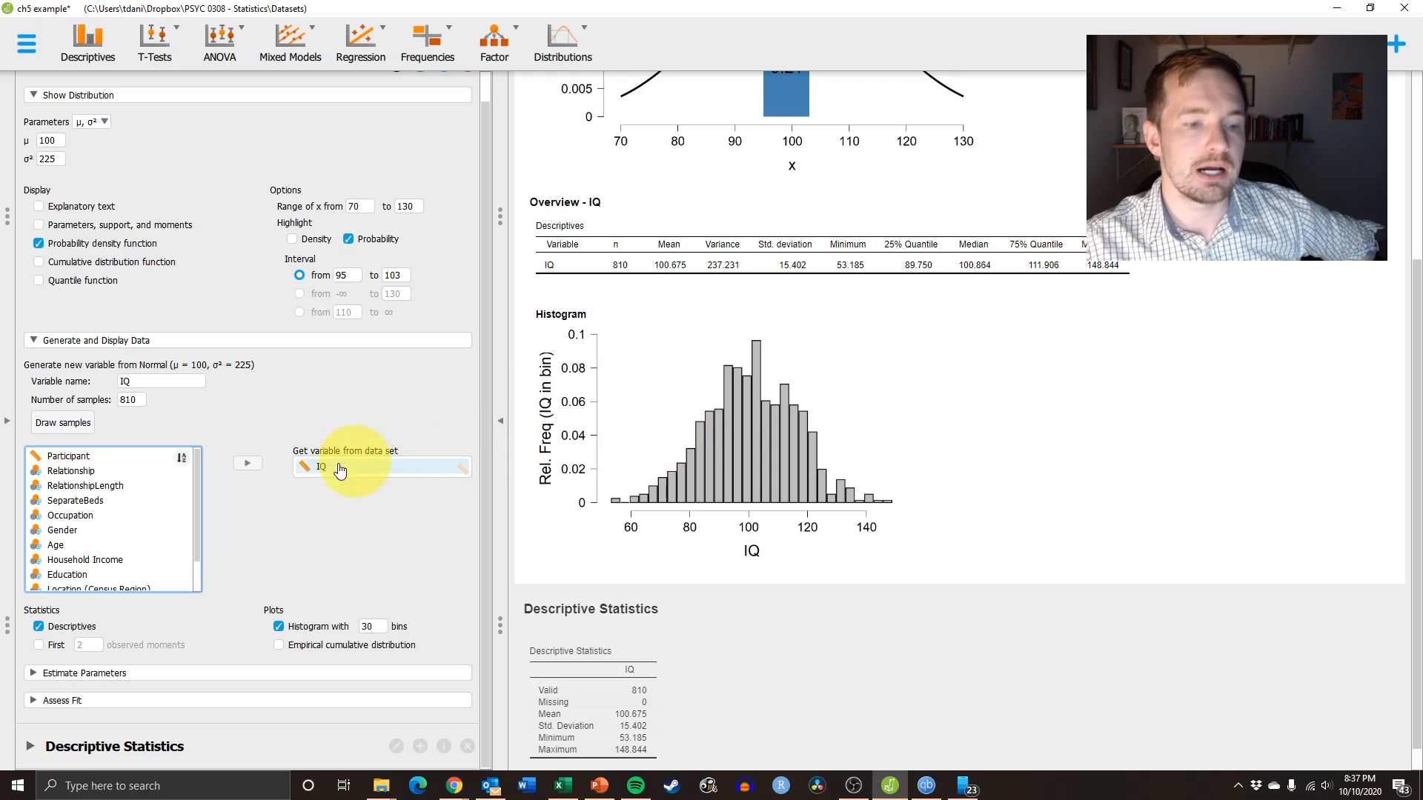
Try 15 bins for the IQ histogram and settle on 10 bins.
click(370, 631)
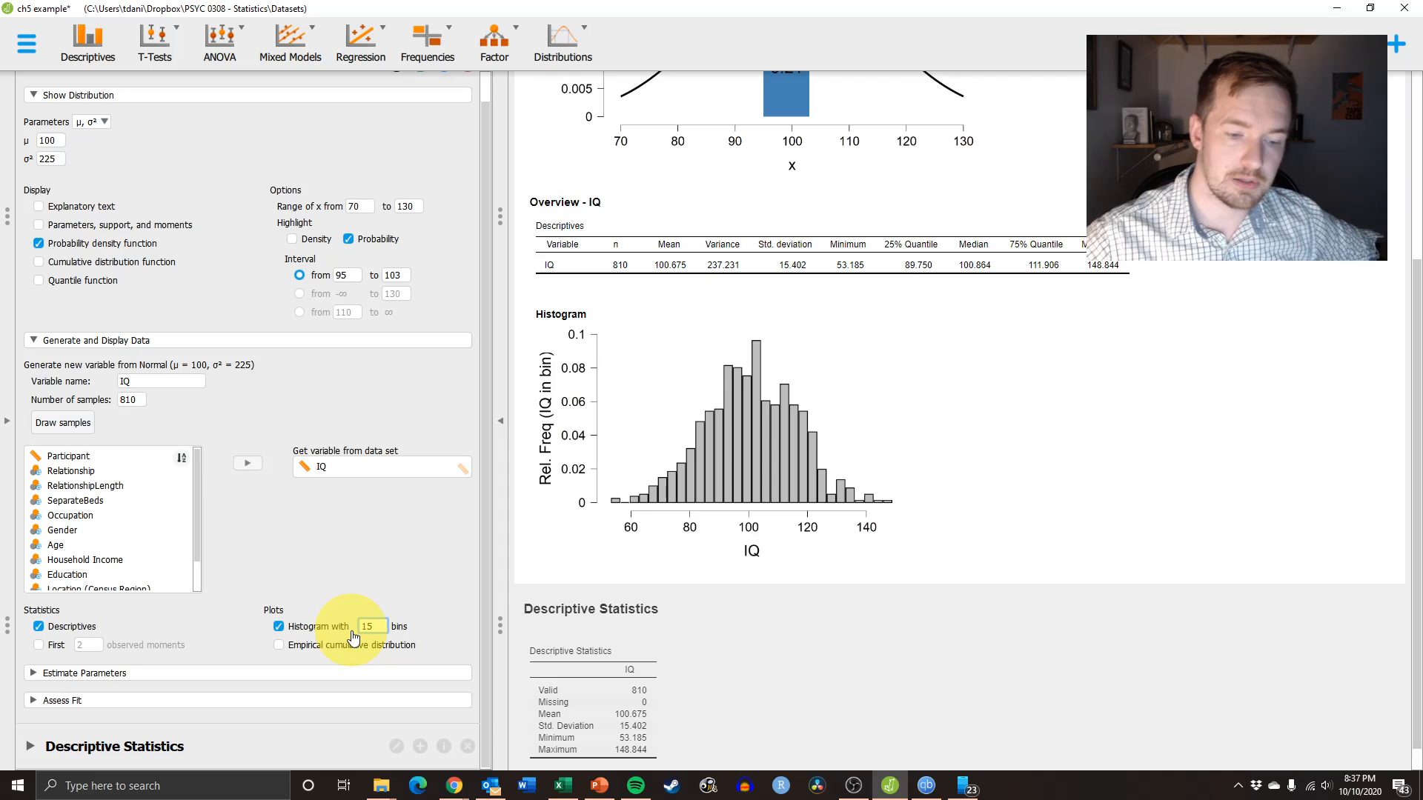
text(15)
click(348, 557)
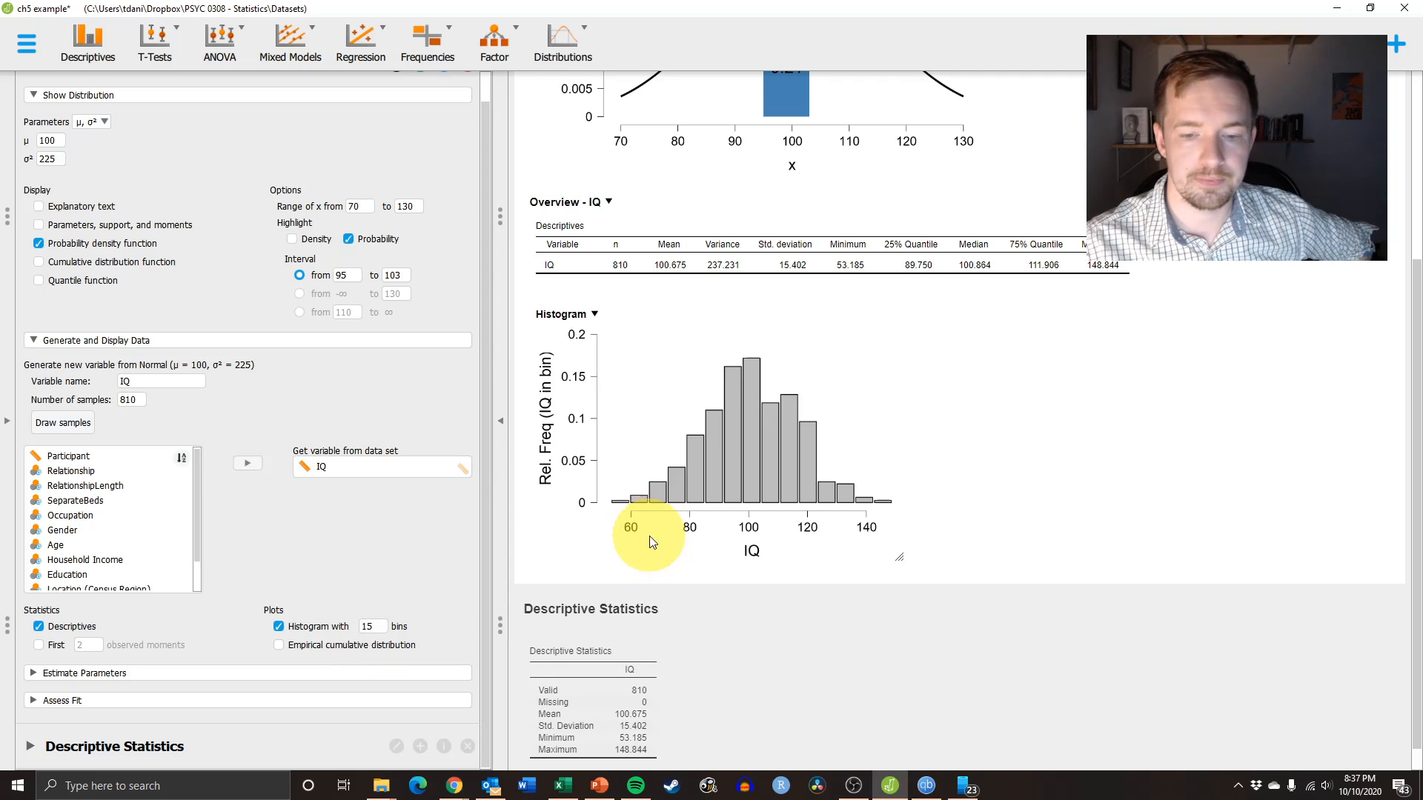
click(357, 628)
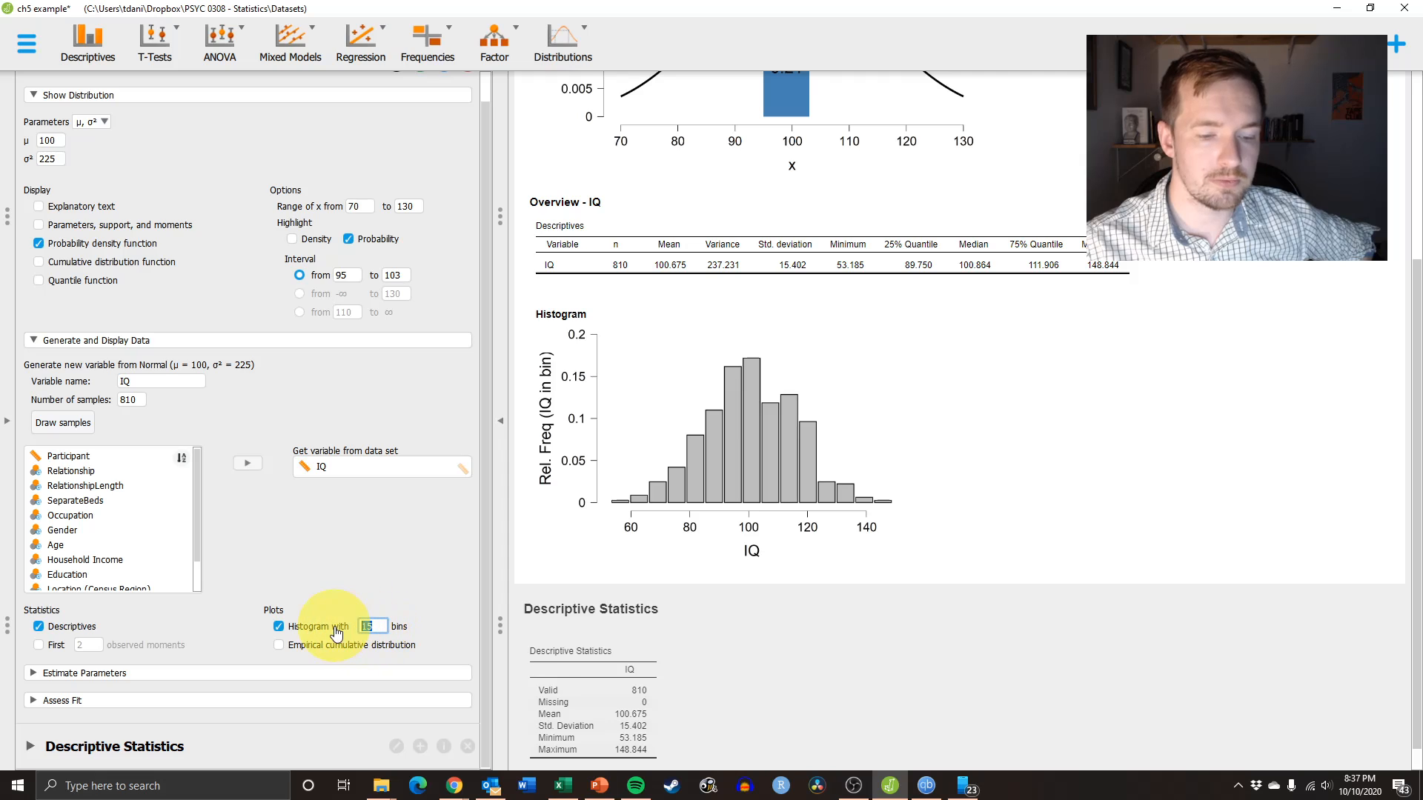
click(334, 581)
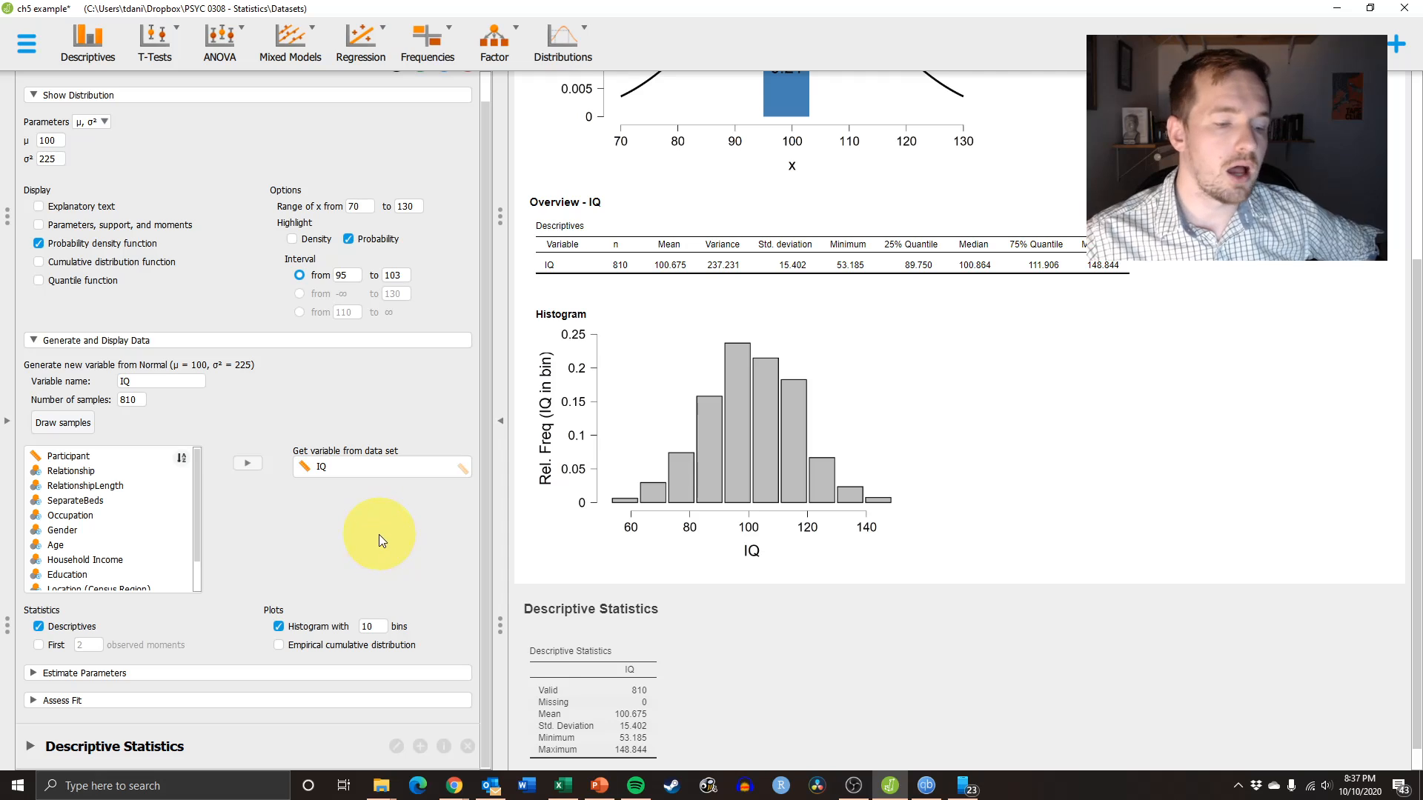
Enable the standard error and 95% confidence interval for the parameter estimates, and expand the Assess Fit options.
click(111, 676)
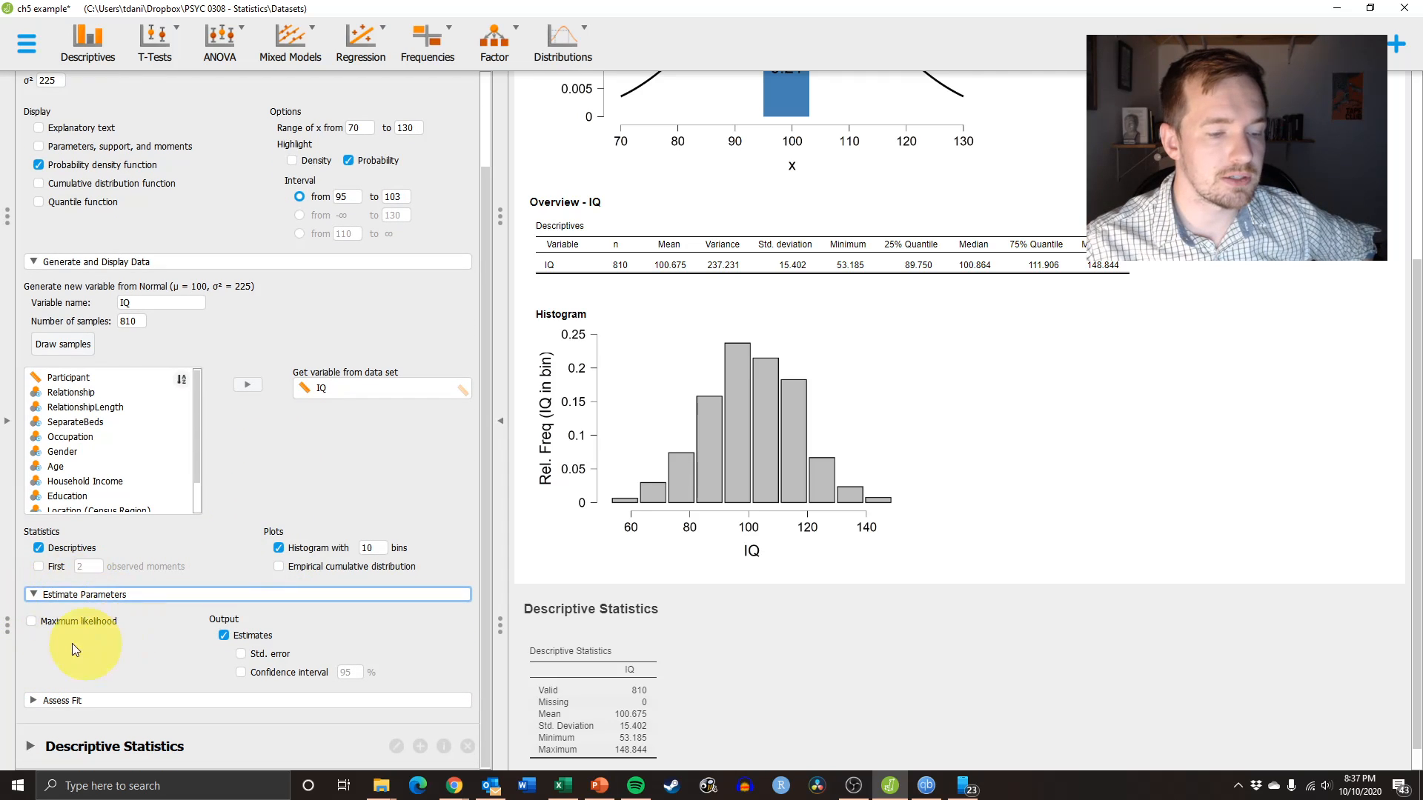
click(272, 655)
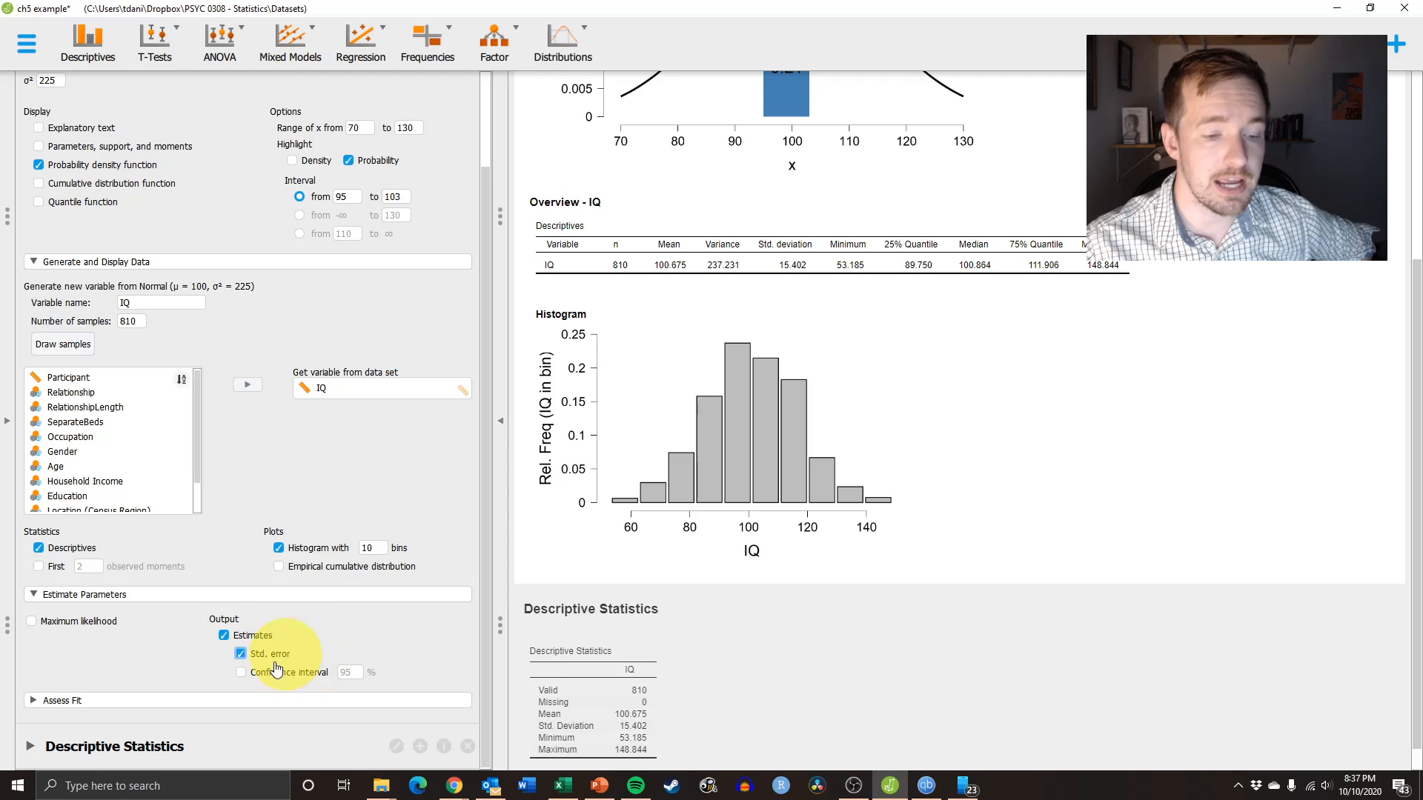
click(290, 675)
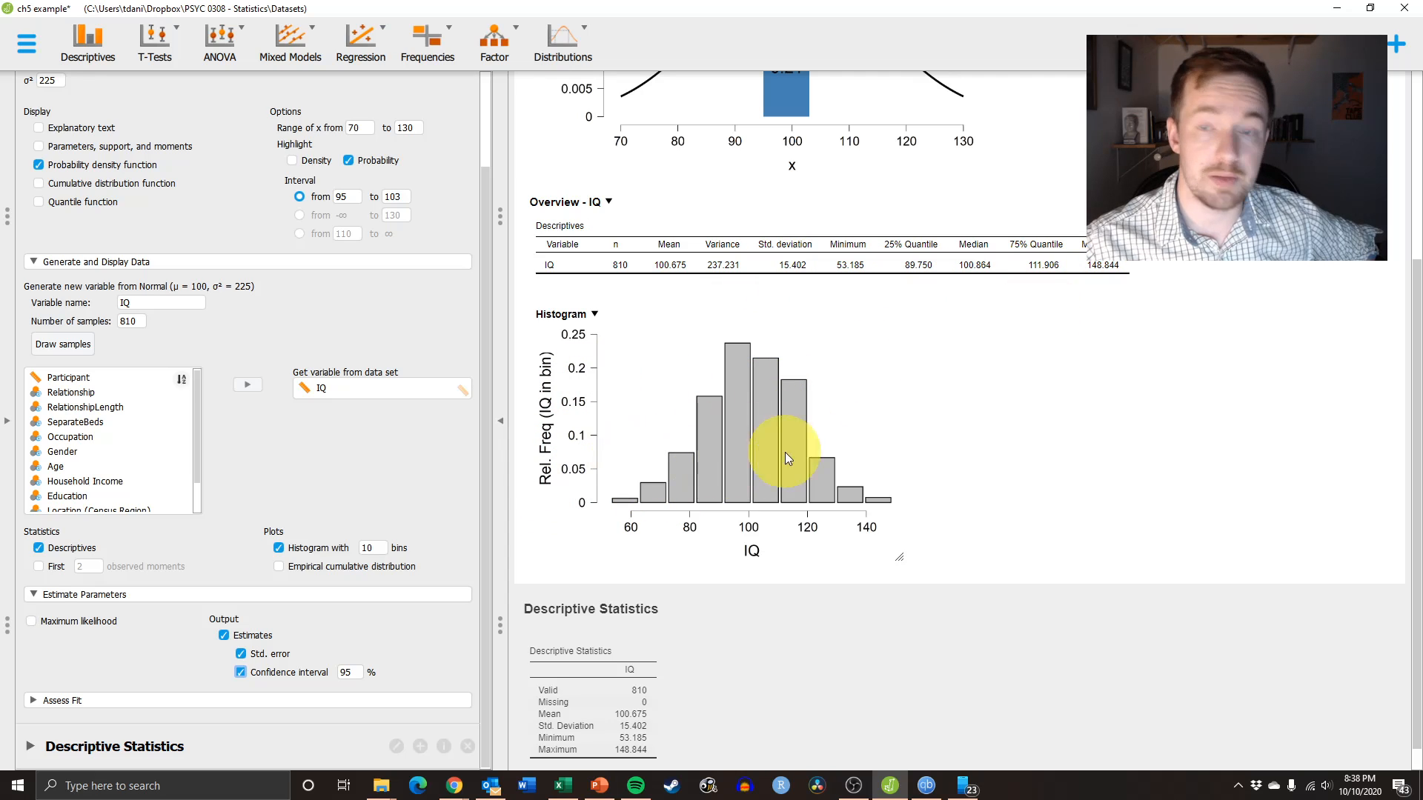
scroll(664, 639, down, 1)
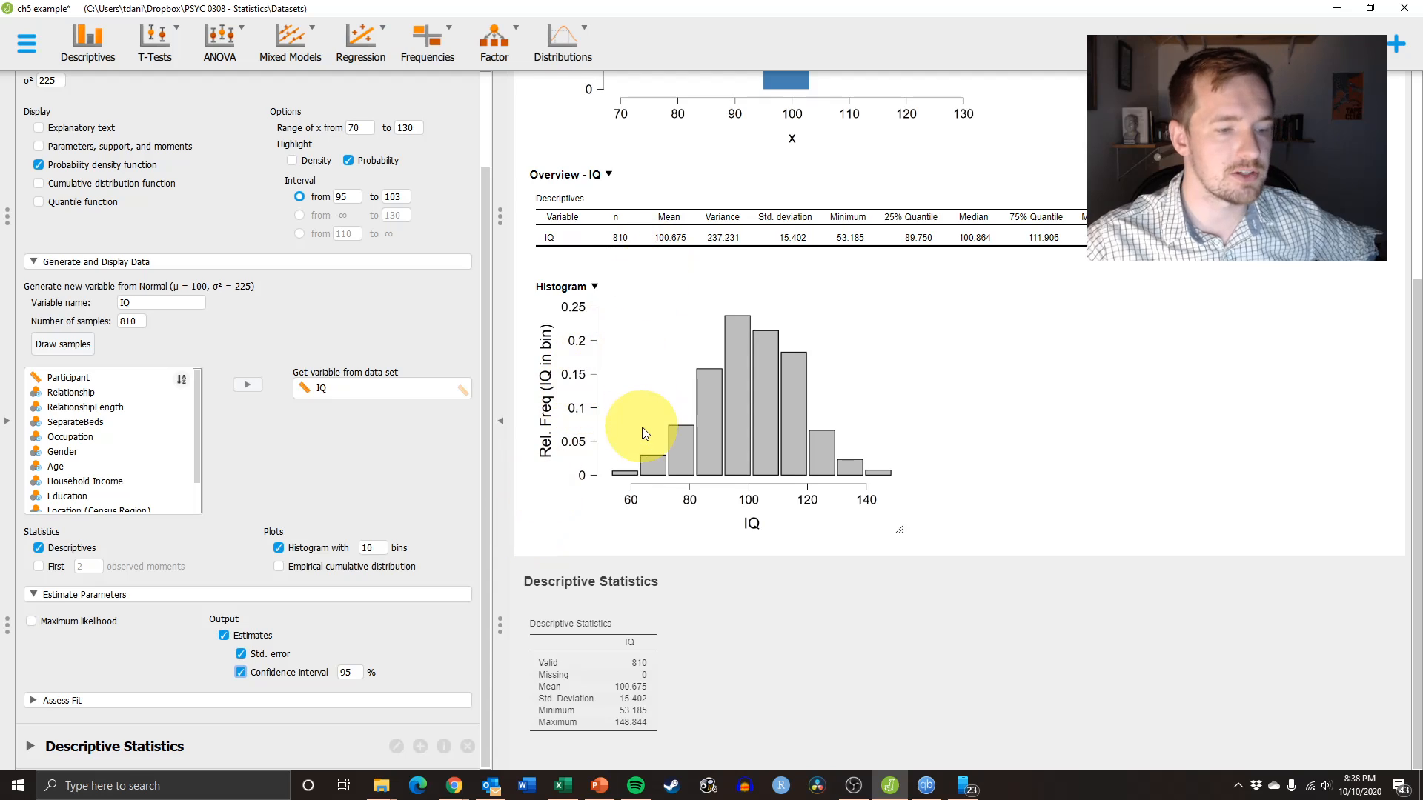
scroll(278, 554, up, 3)
scroll(278, 554, down, 4)
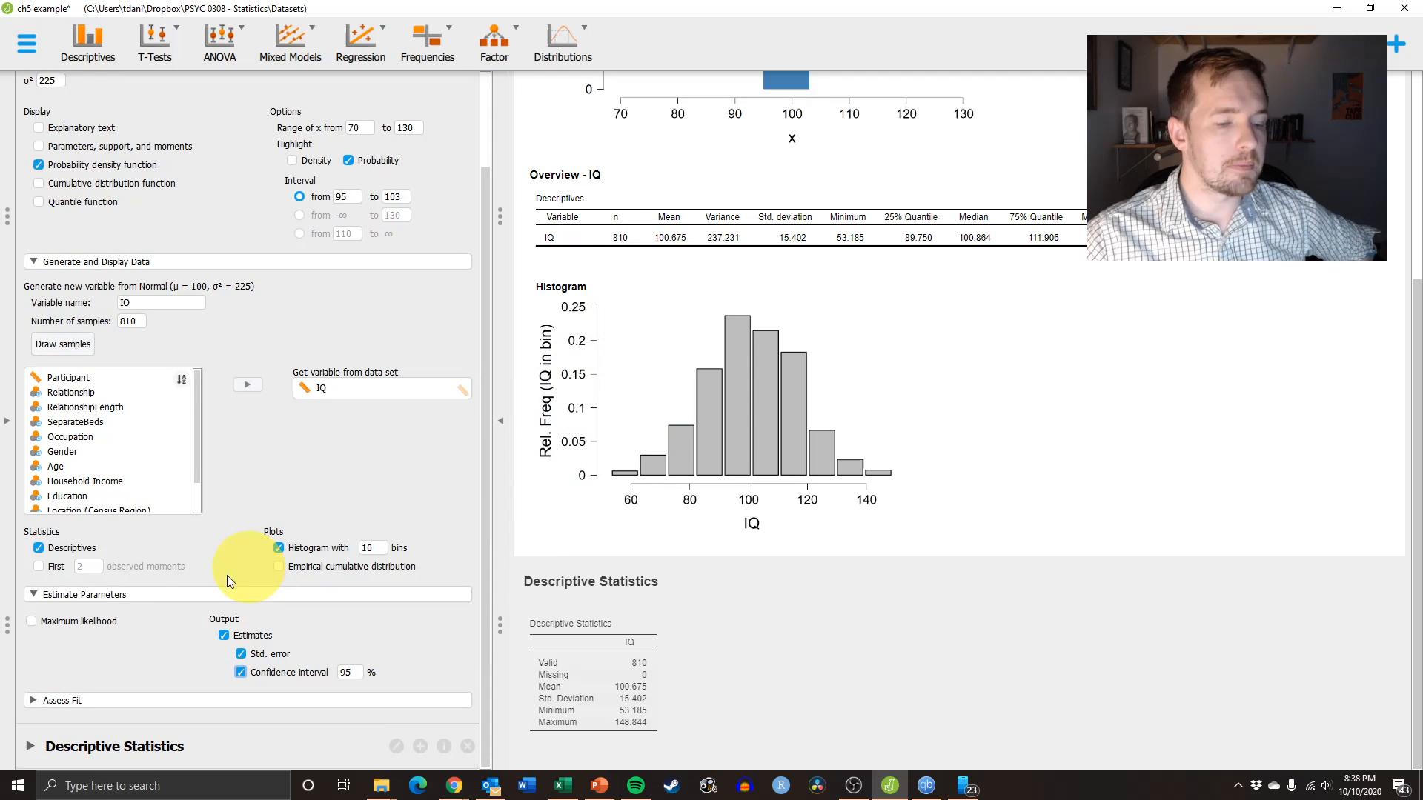
click(78, 696)
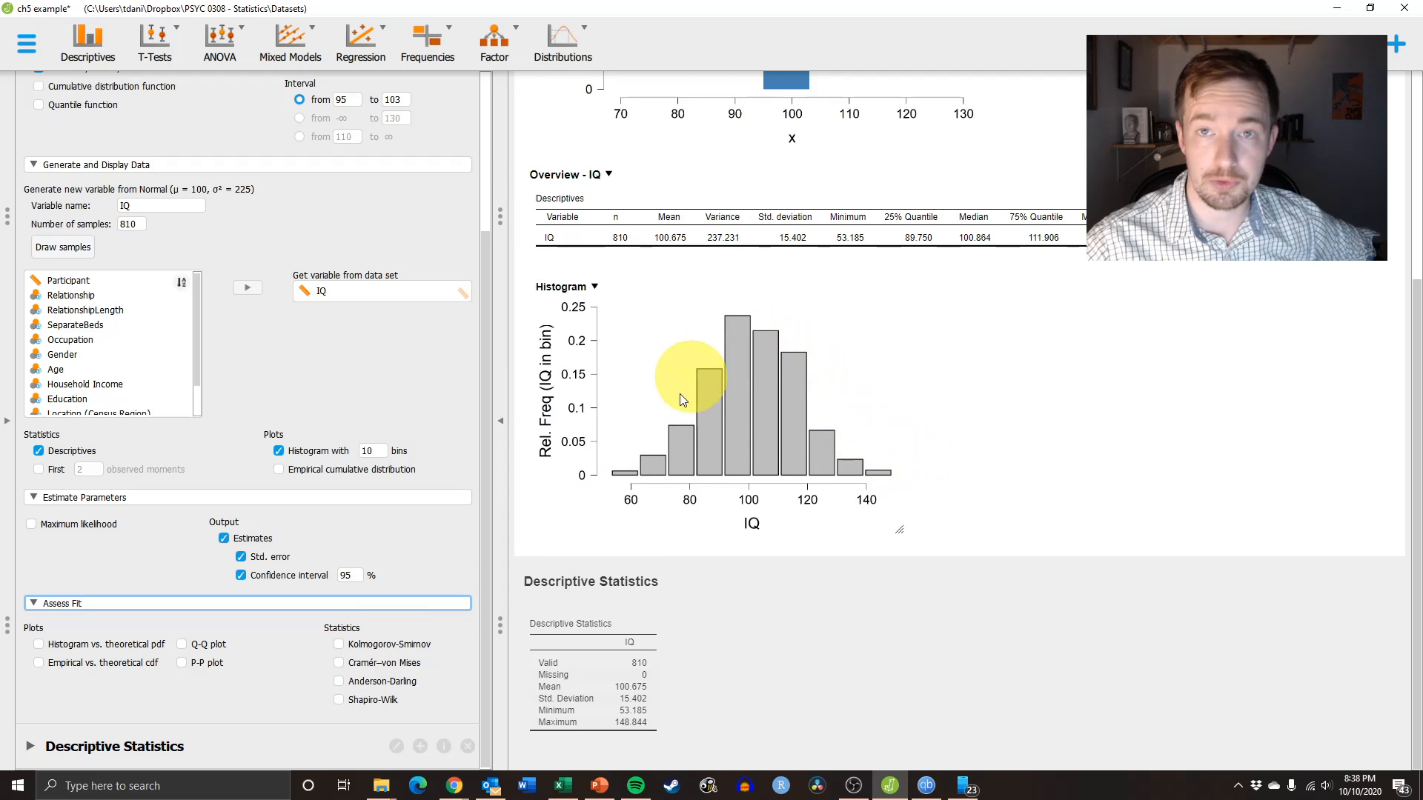
Add the cumulative distribution function plot to the Normal results and examine it.
scroll(302, 597, up, 1)
scroll(302, 597, up, 5)
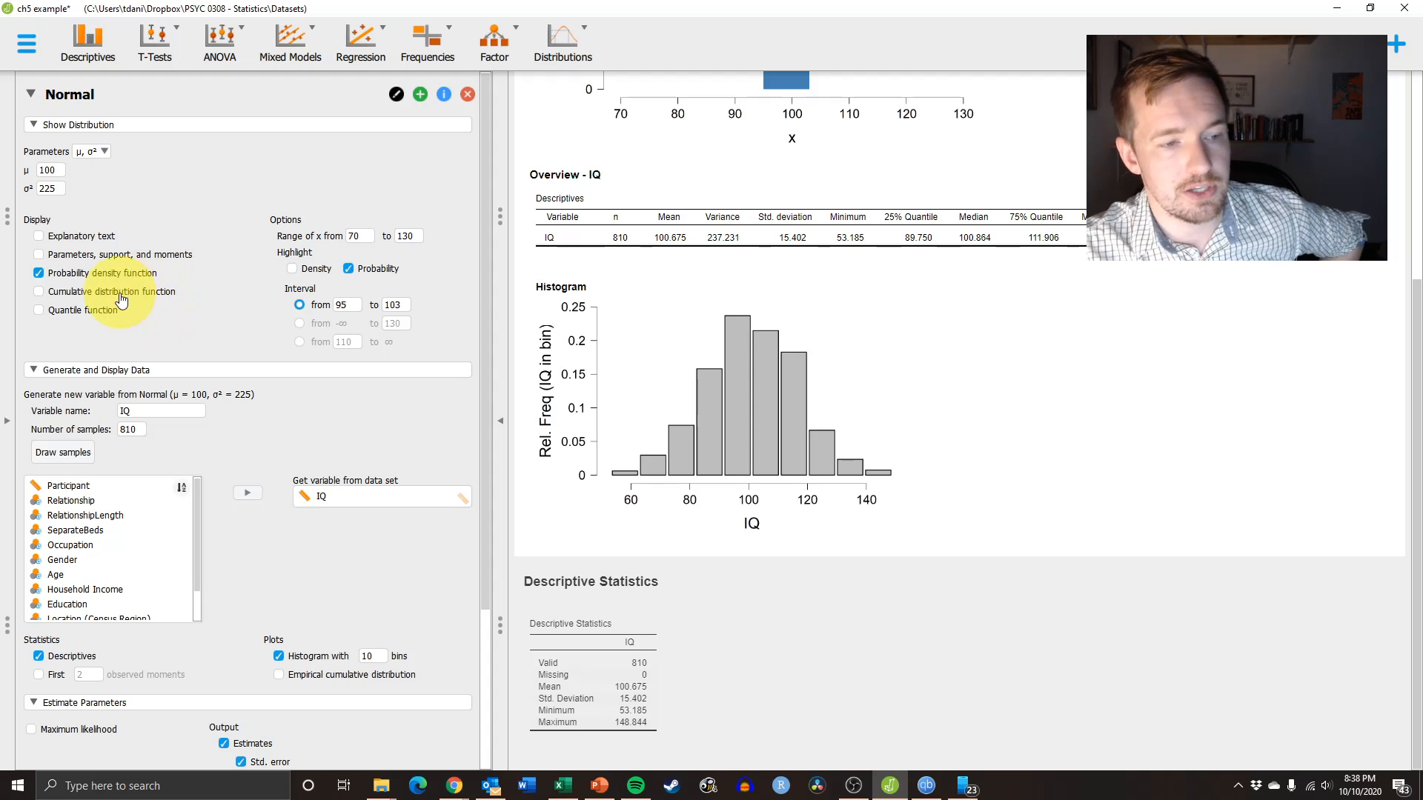
scroll(794, 329, up, 2)
scroll(794, 329, up, 2)
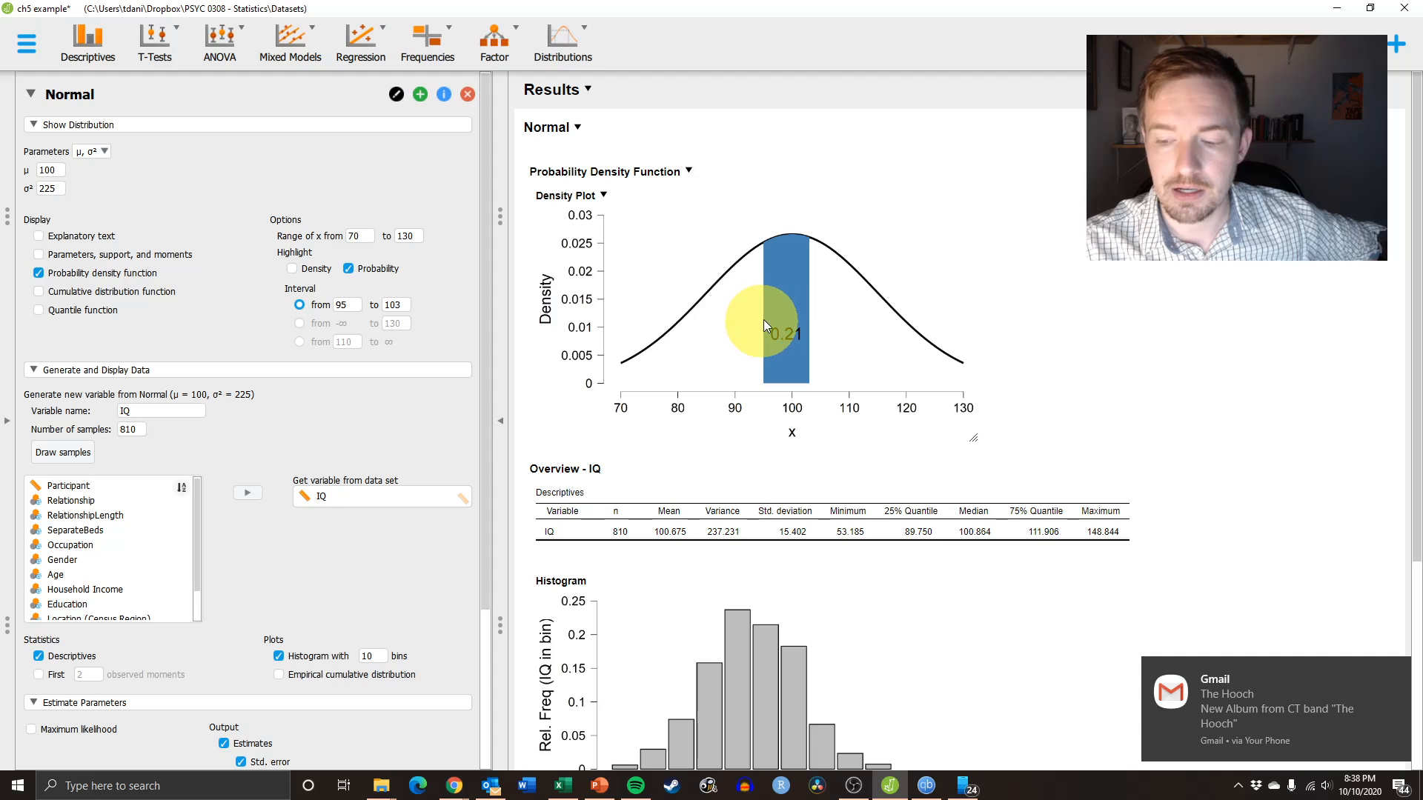
click(82, 291)
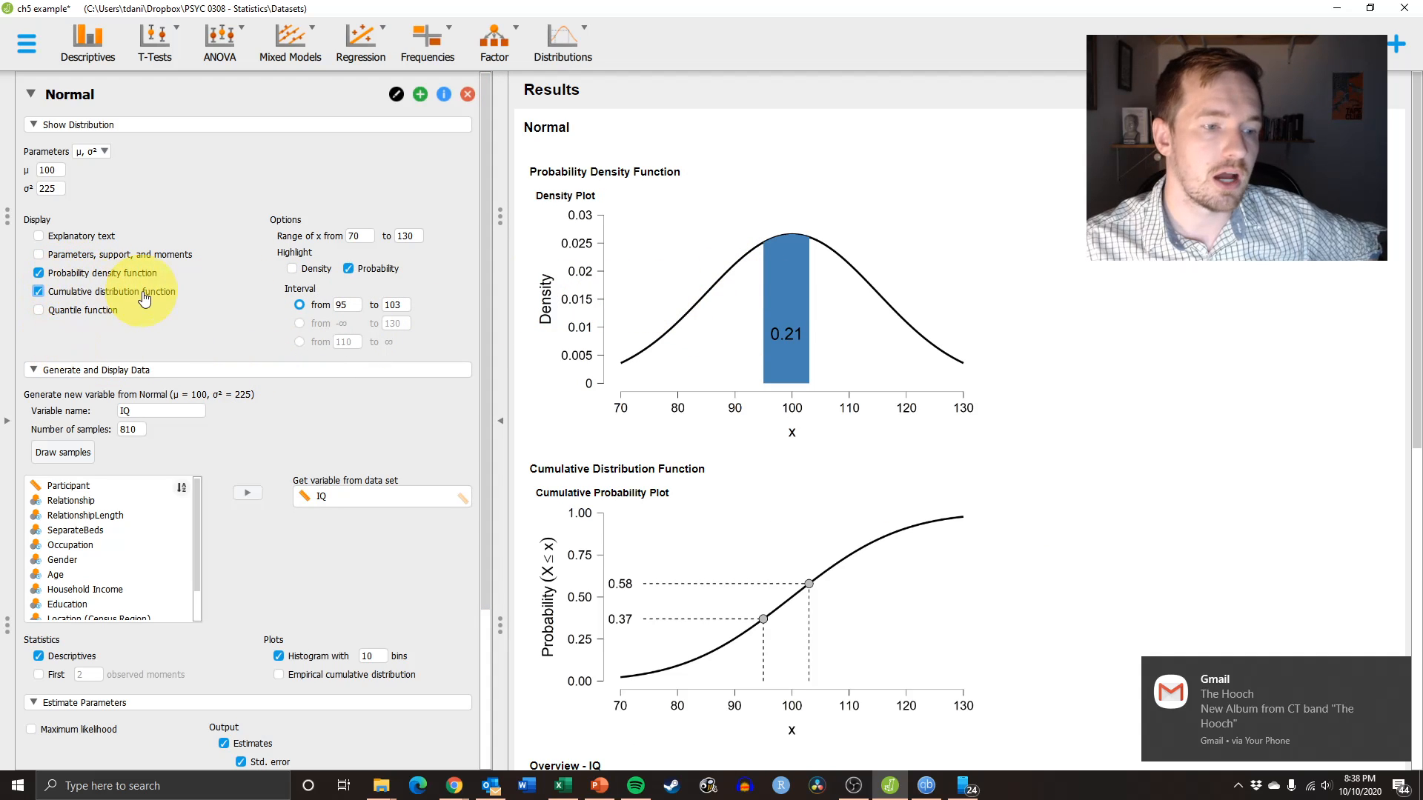
scroll(615, 445, down, 1)
scroll(734, 585, down, 1)
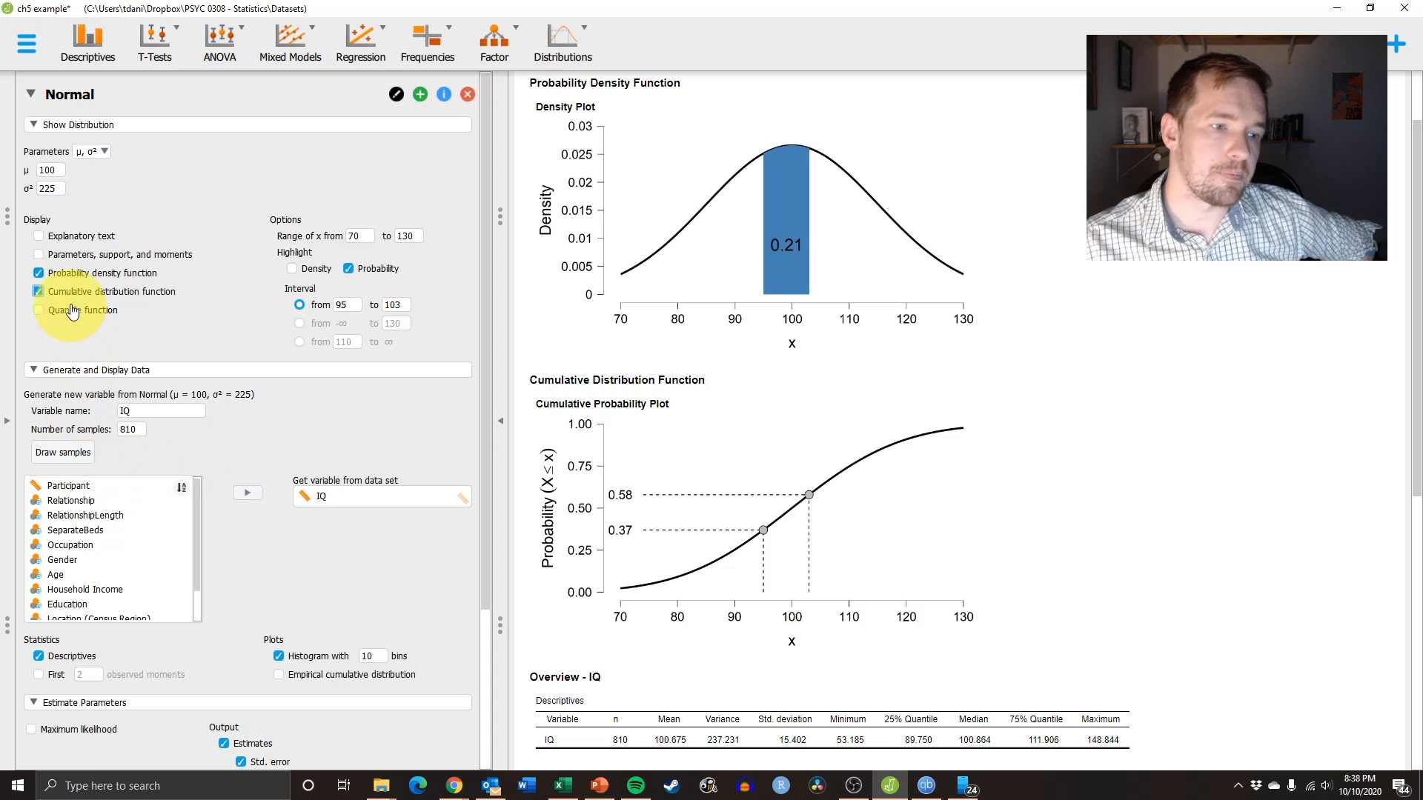
Show the parameters, support, and moments instead of the cumulative distribution function, review them, and hide them again.
click(38, 254)
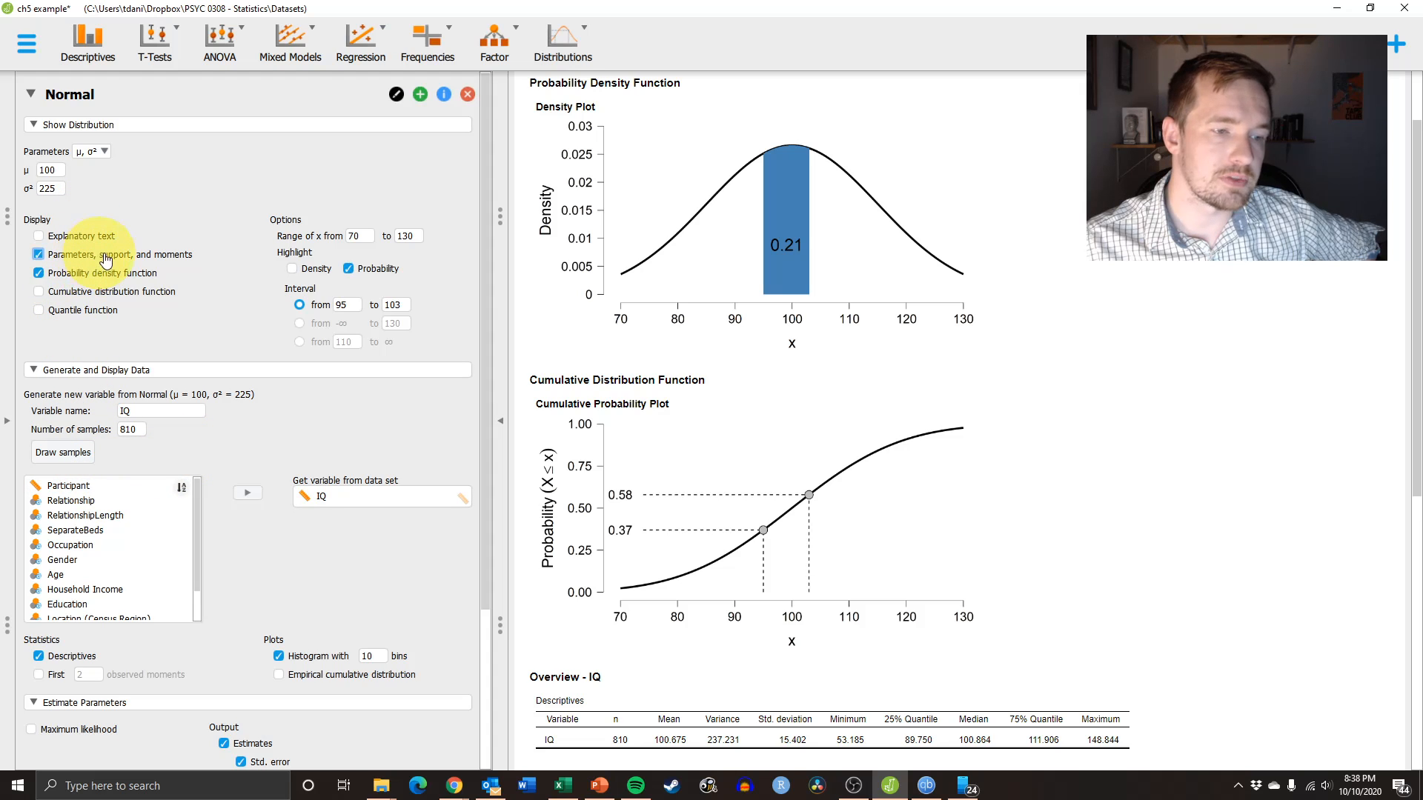
scroll(690, 563, up, 1)
scroll(690, 563, down, 3)
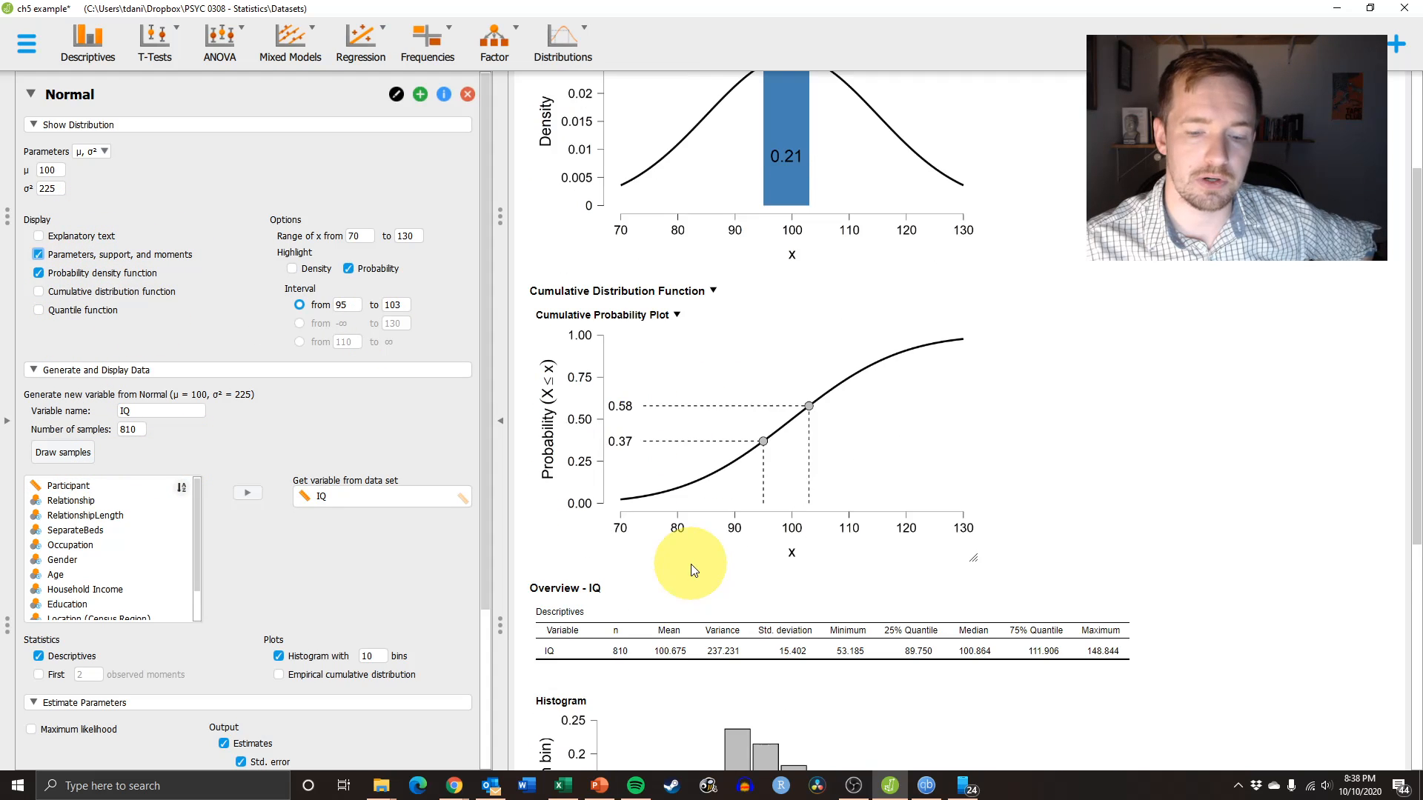
scroll(691, 563, up, 2)
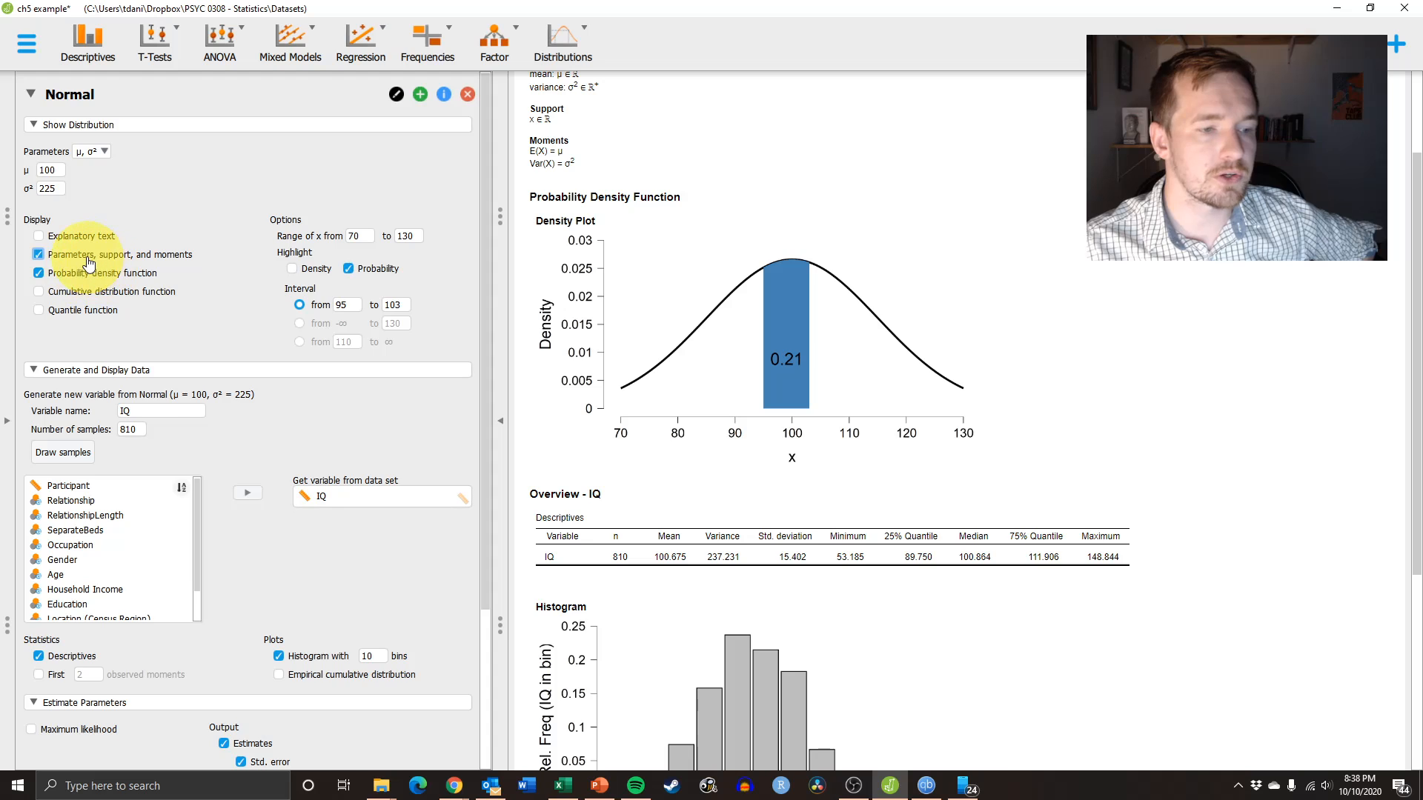
scroll(599, 320, up, 2)
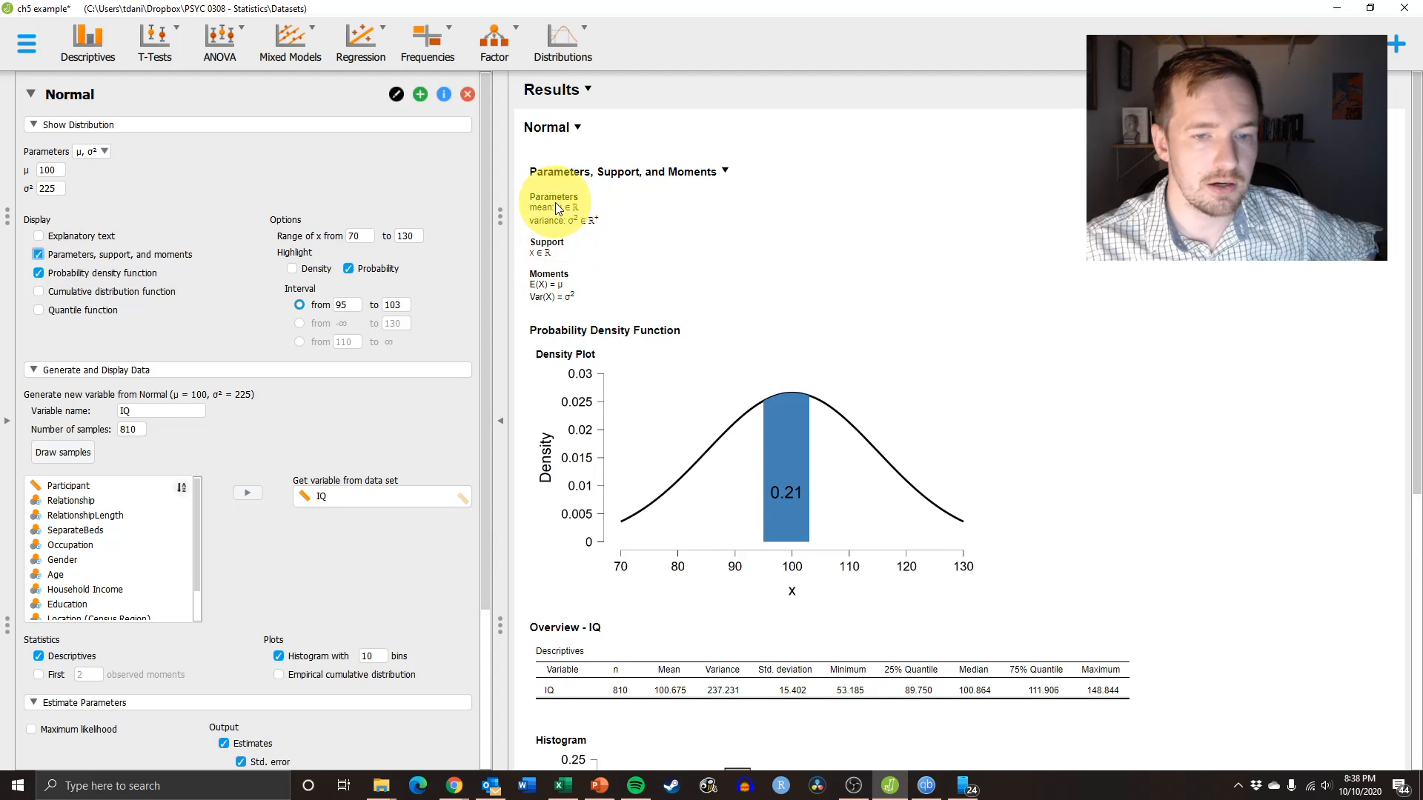
click(70, 254)
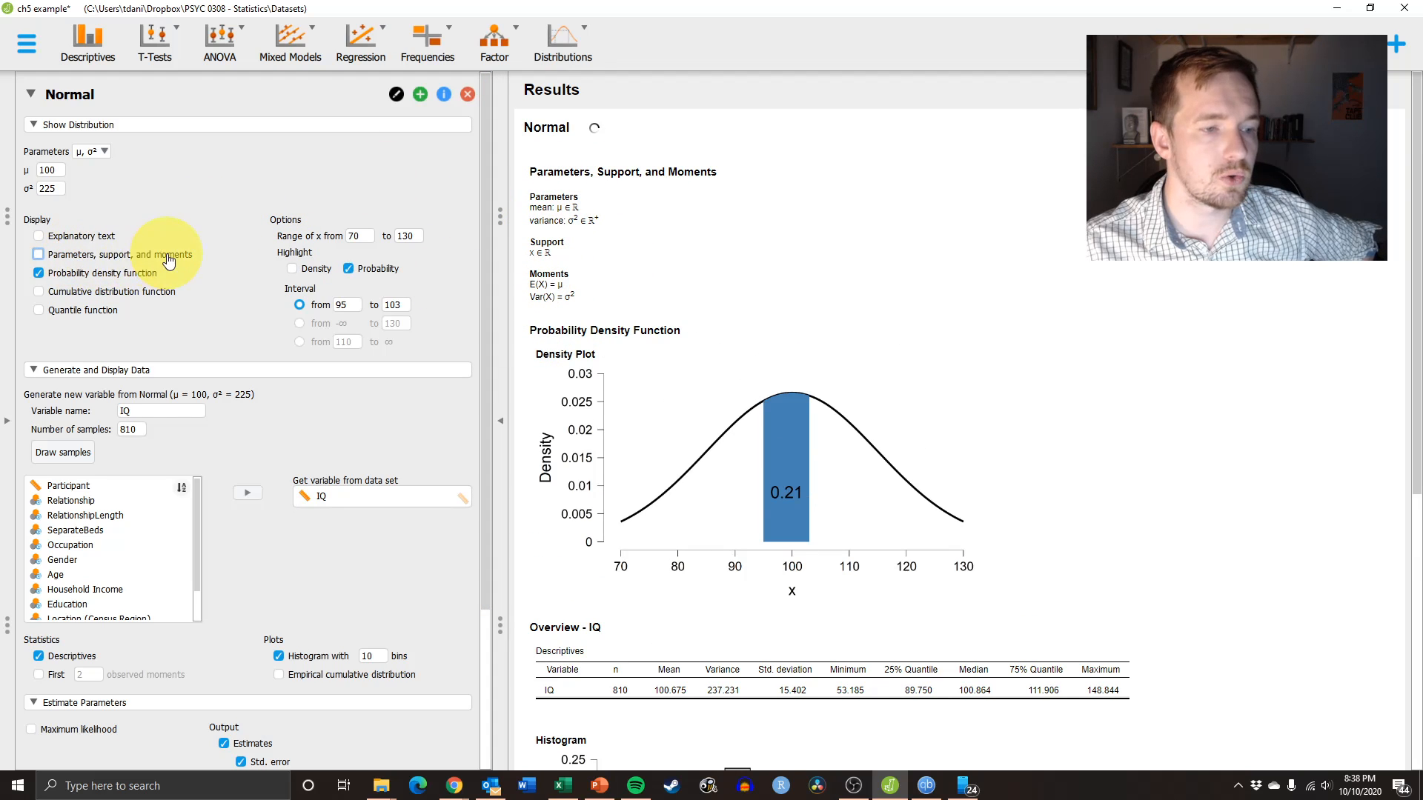
Turn on the explanatory text for the Normal analysis and read through the descriptions in the results.
click(76, 239)
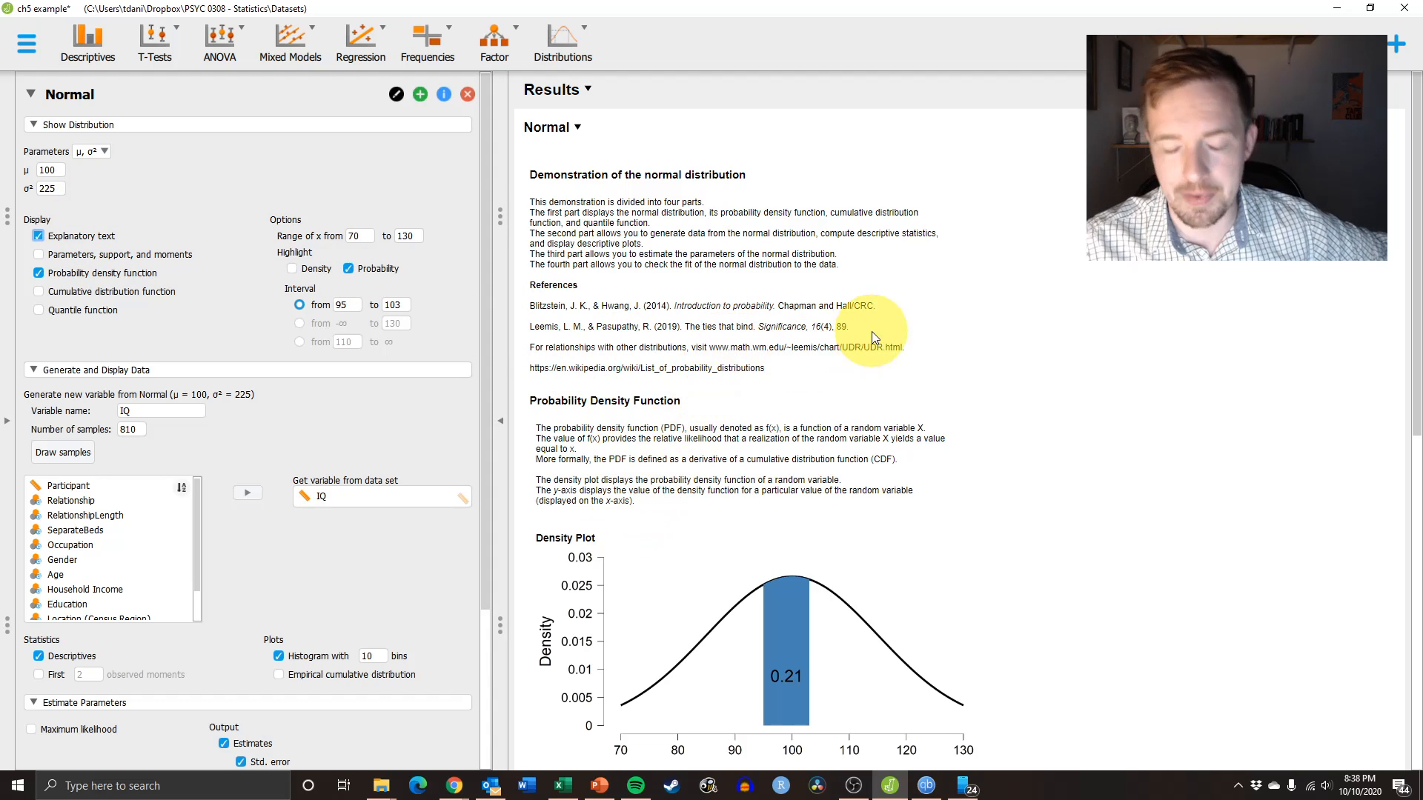
scroll(1004, 358, down, 3)
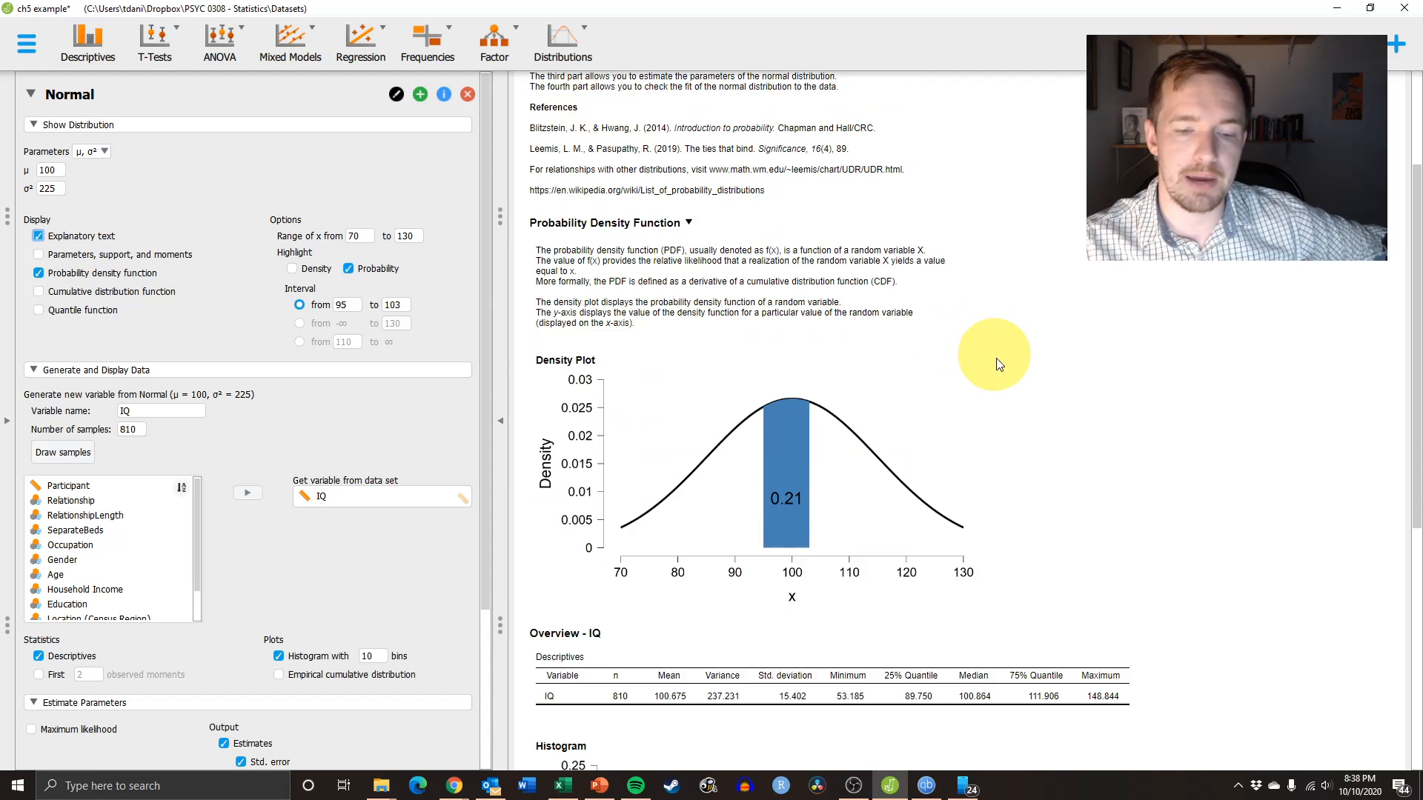
scroll(972, 332, up, 3)
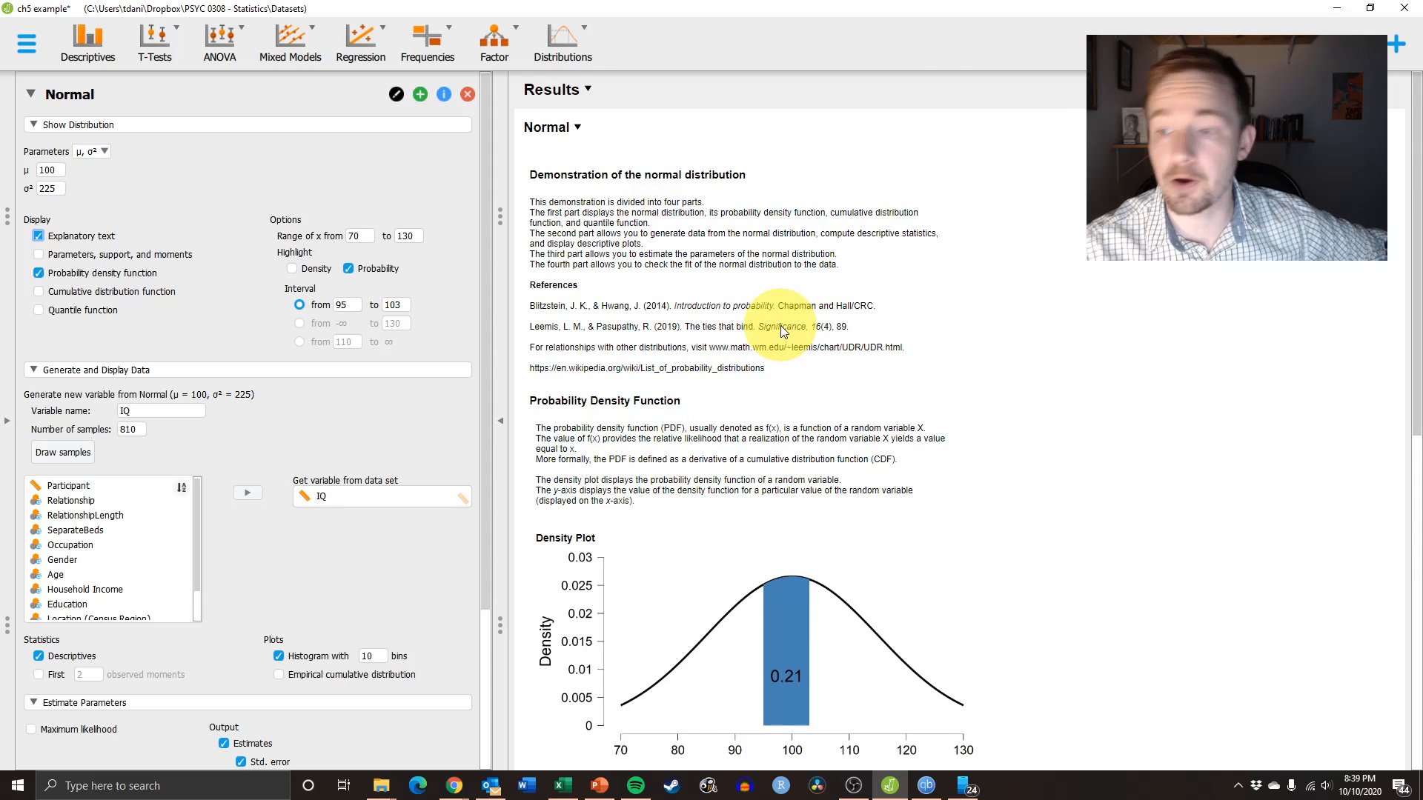
scroll(930, 366, down, 2)
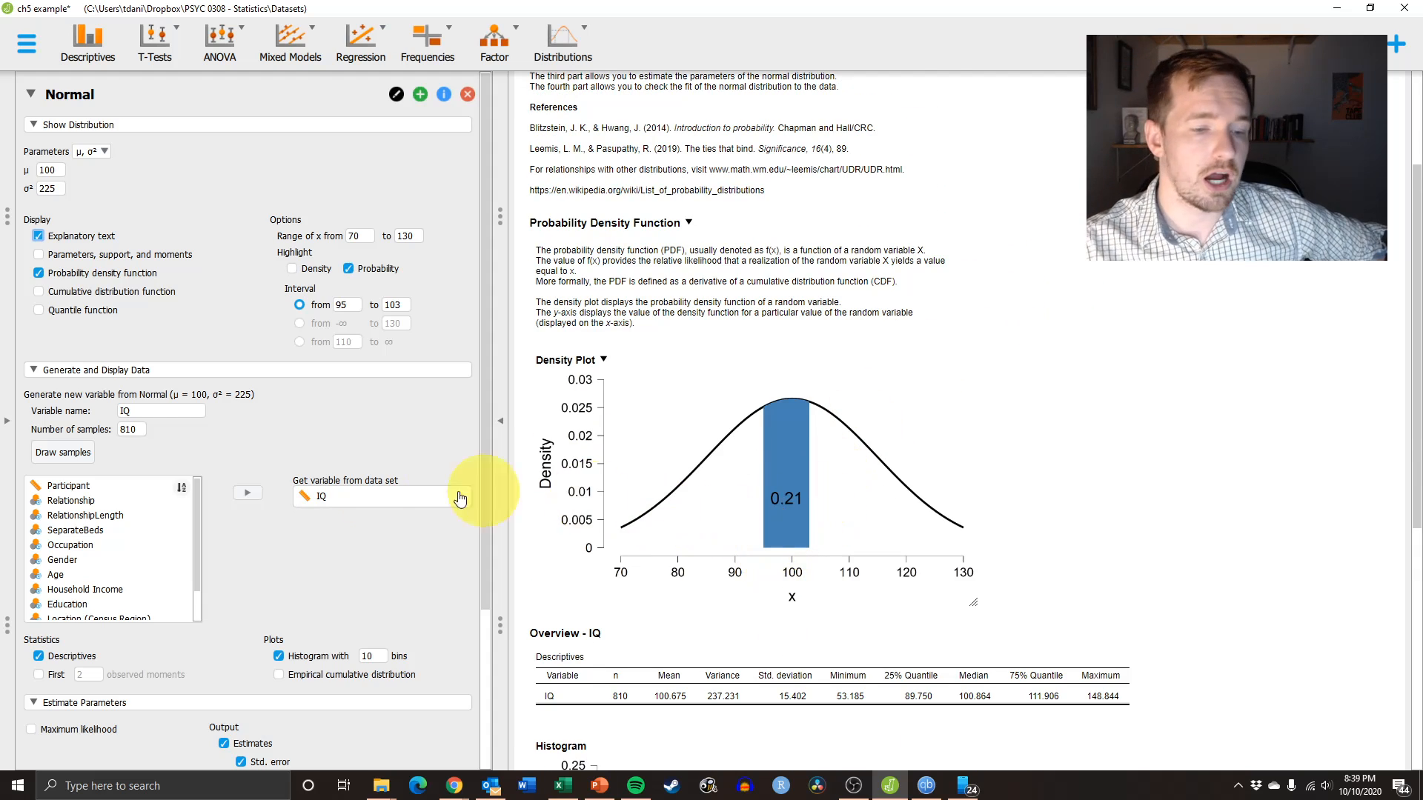
scroll(319, 630, down, 2)
scroll(345, 442, up, 2)
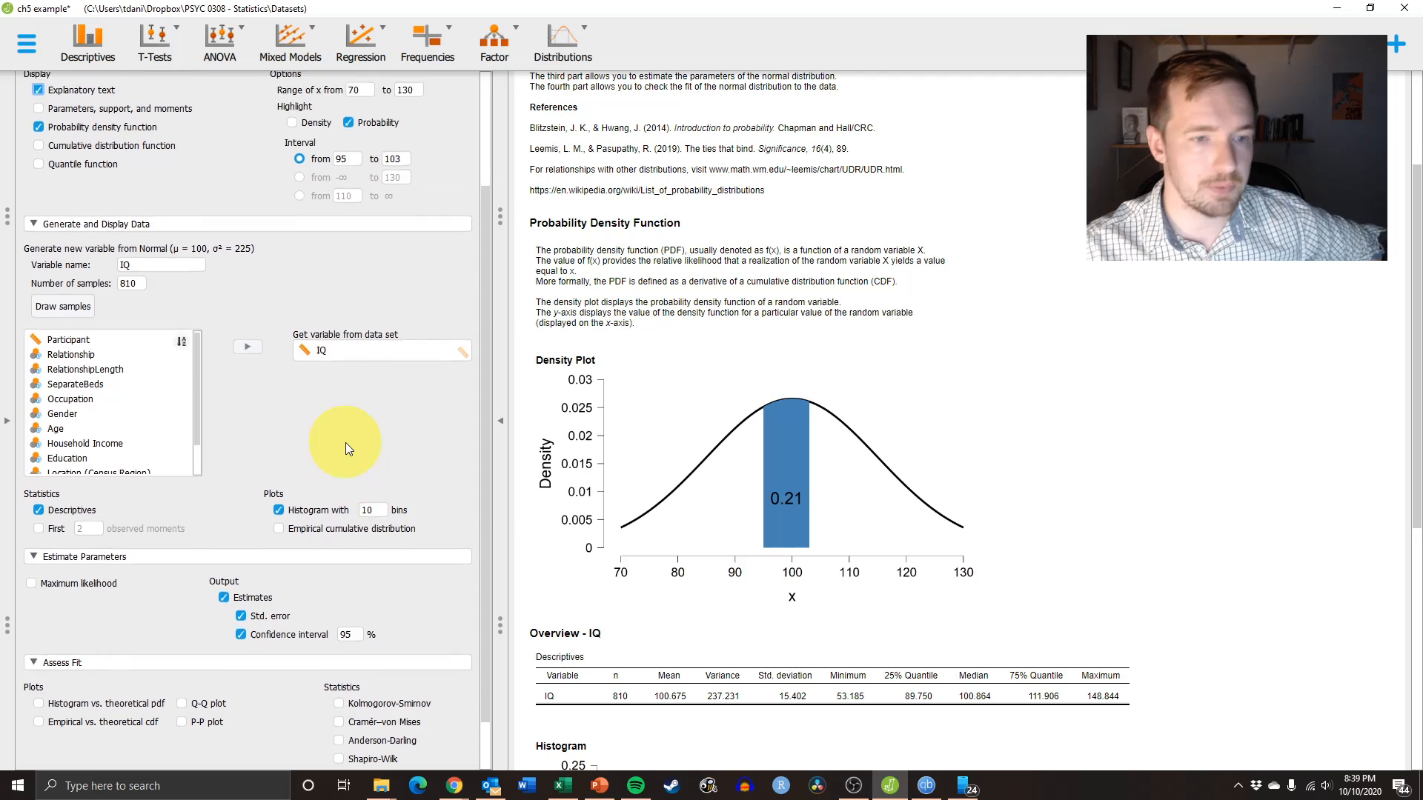